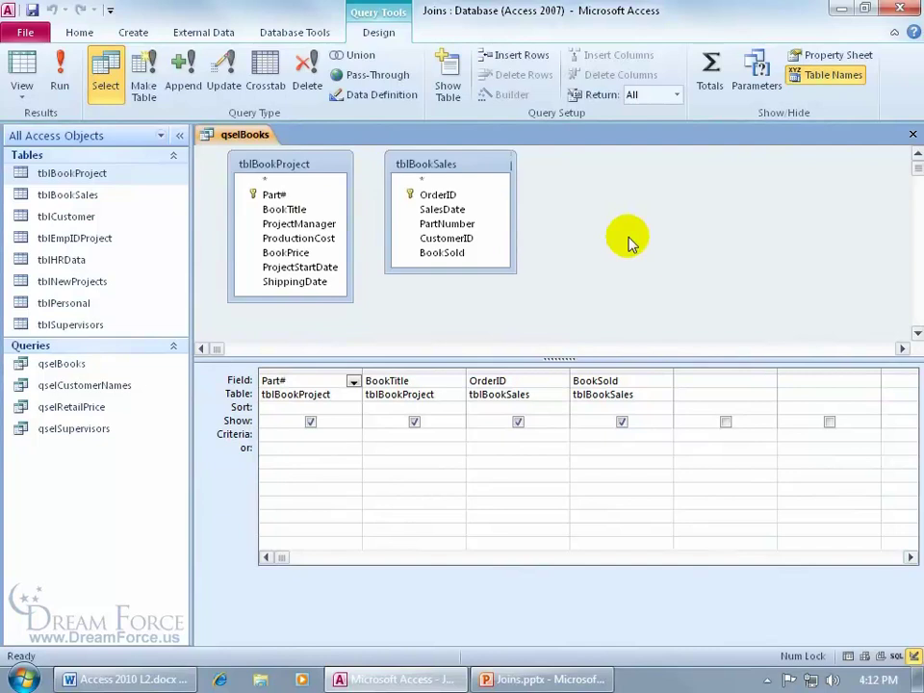
Open the tblBookProject and tblBookSales tables to view their records.
click(294, 35)
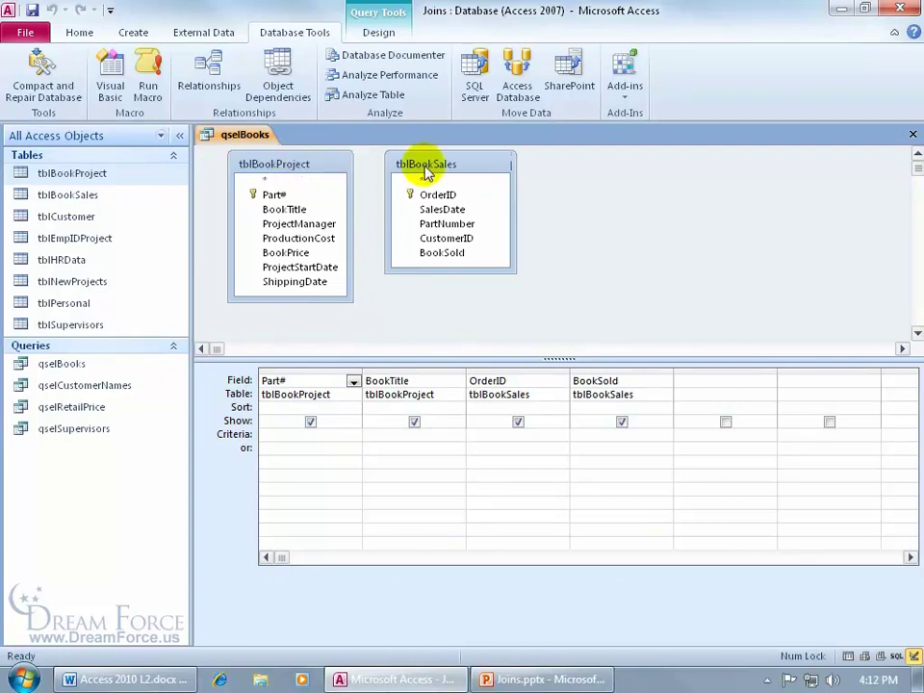
double_click(128, 176)
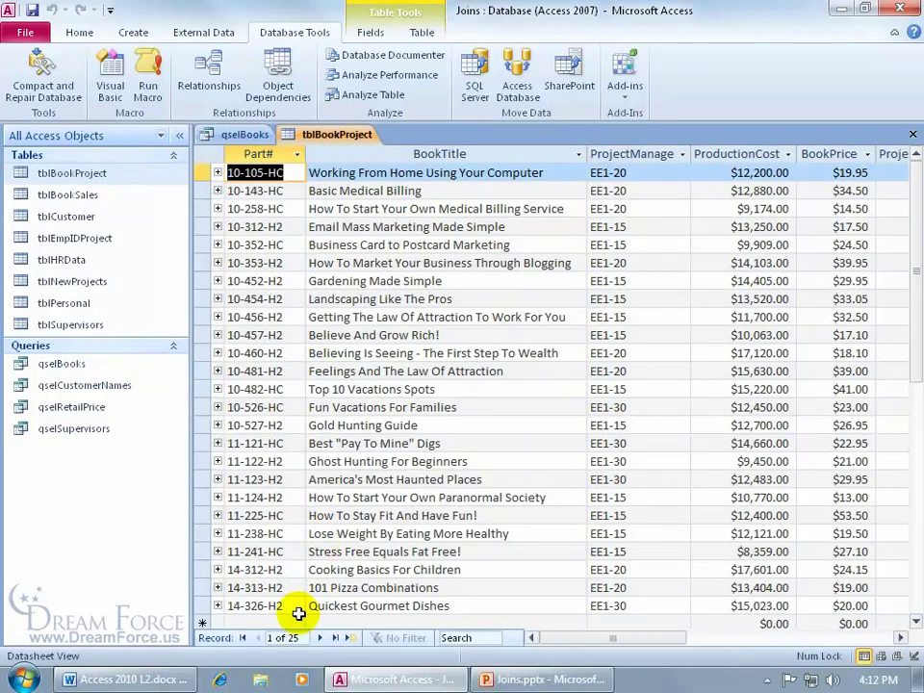
double_click(99, 194)
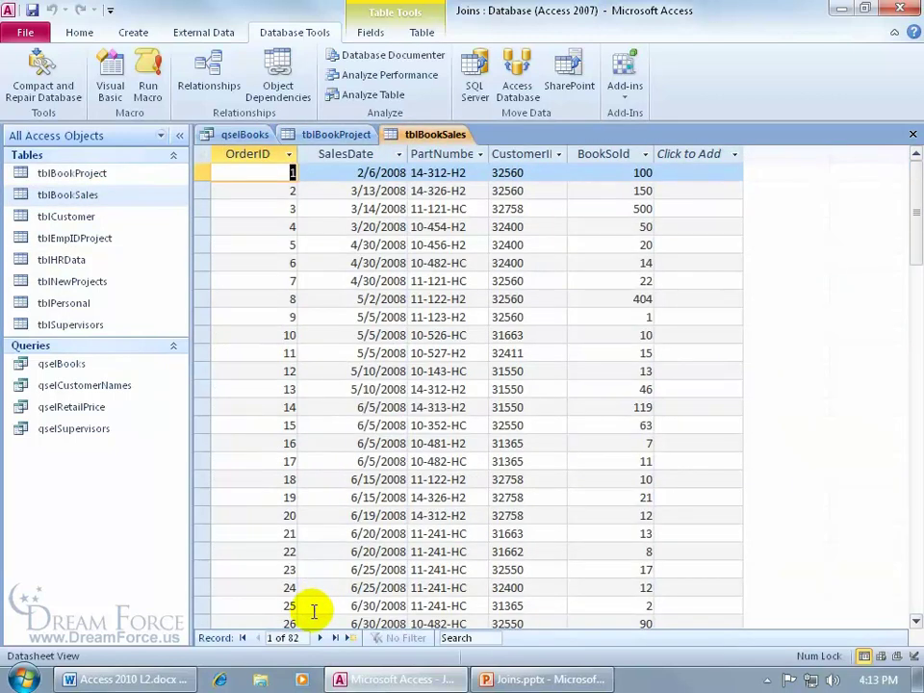
Run the unjoined qselBooks query and compare its records with those in tblBookSales.
click(242, 135)
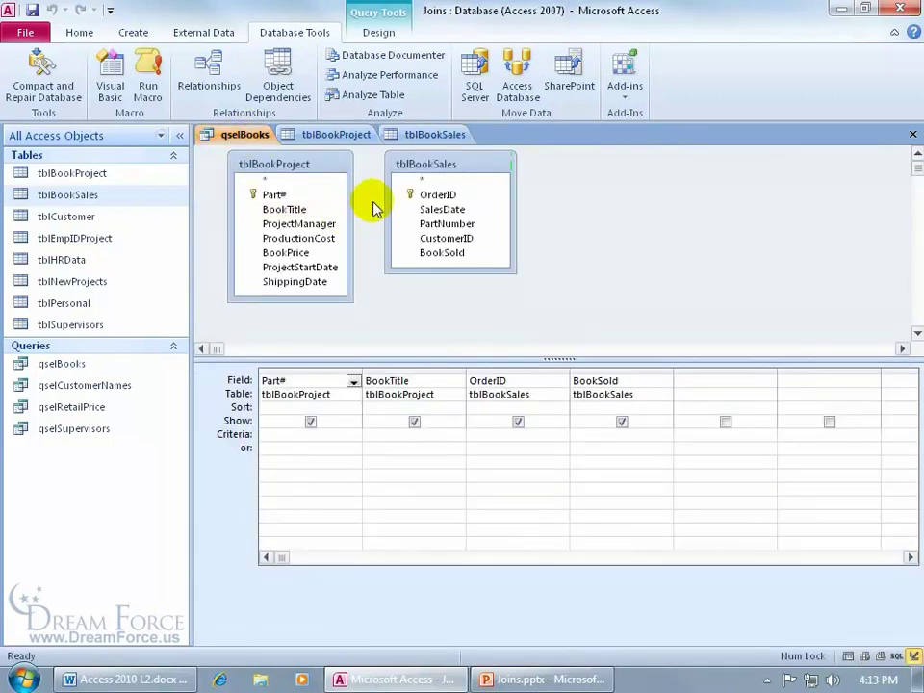
click(380, 34)
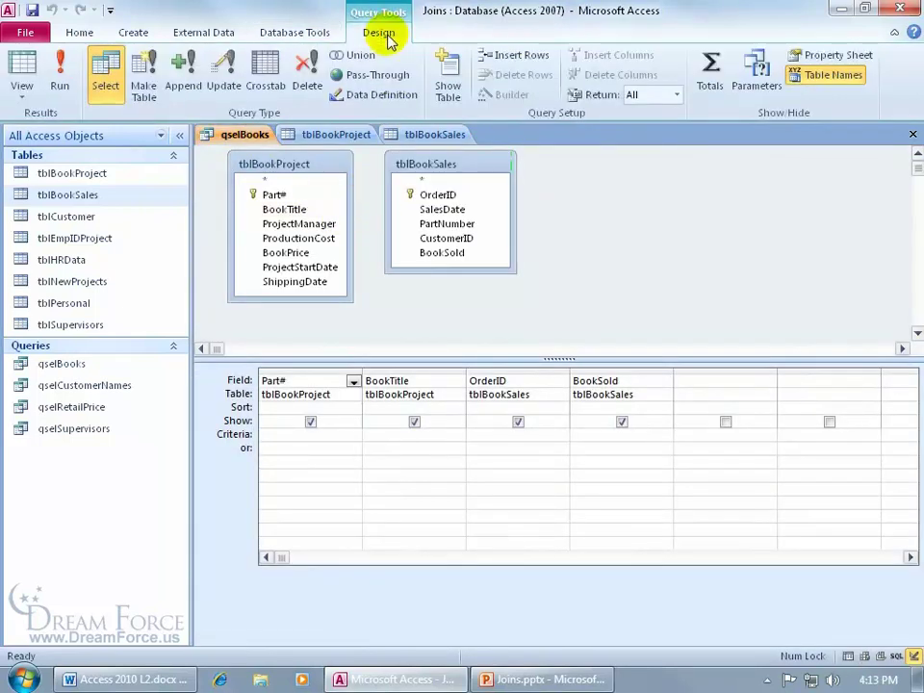
click(61, 73)
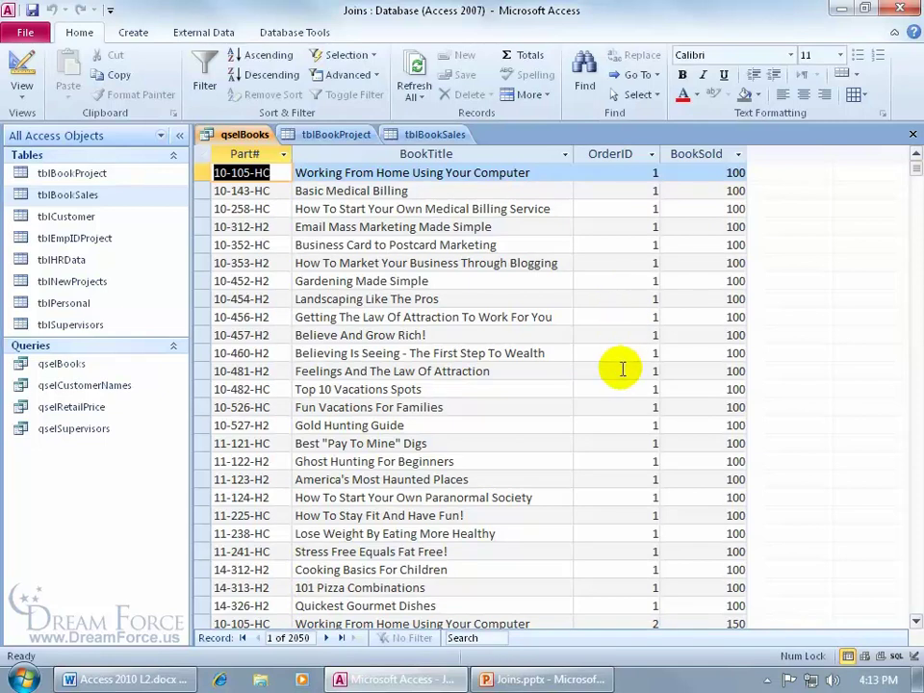
click(433, 135)
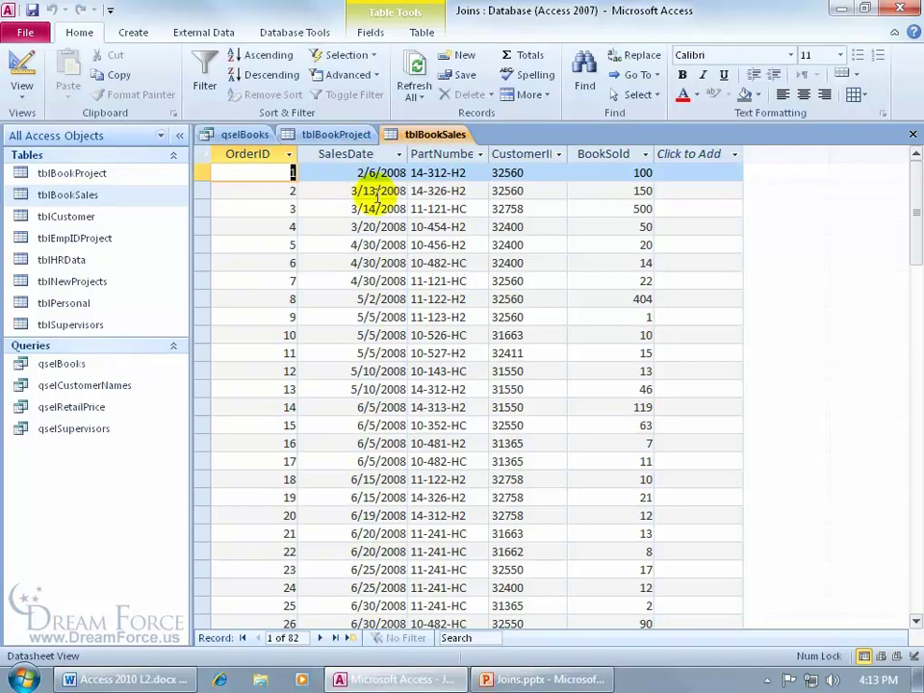
click(235, 135)
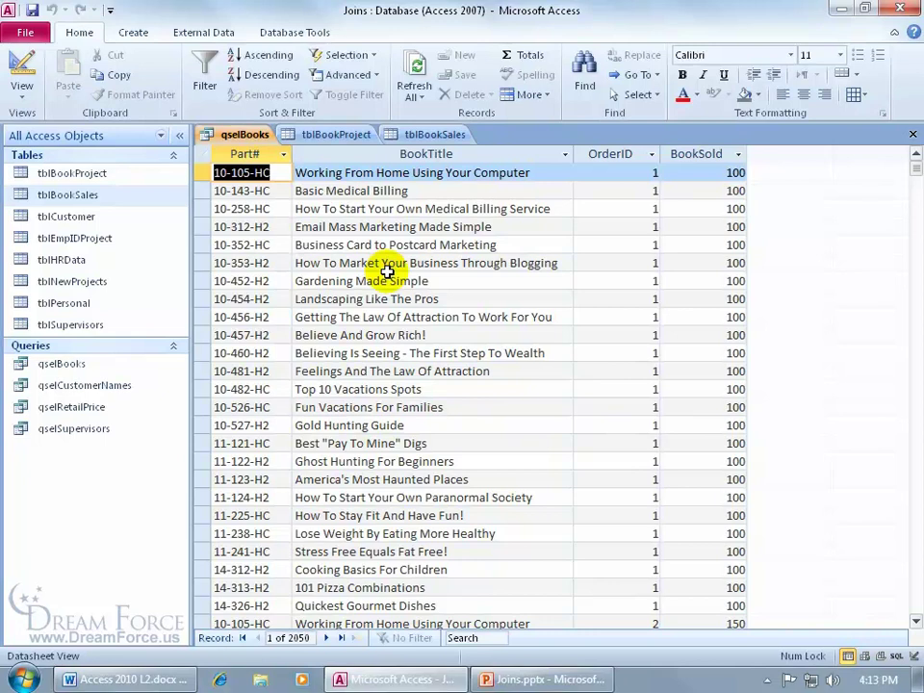
Return qselBooks to Design View and try to join Part# in tblBookProject to PartNumber in tblBookSales.
right_click(235, 151)
click(276, 214)
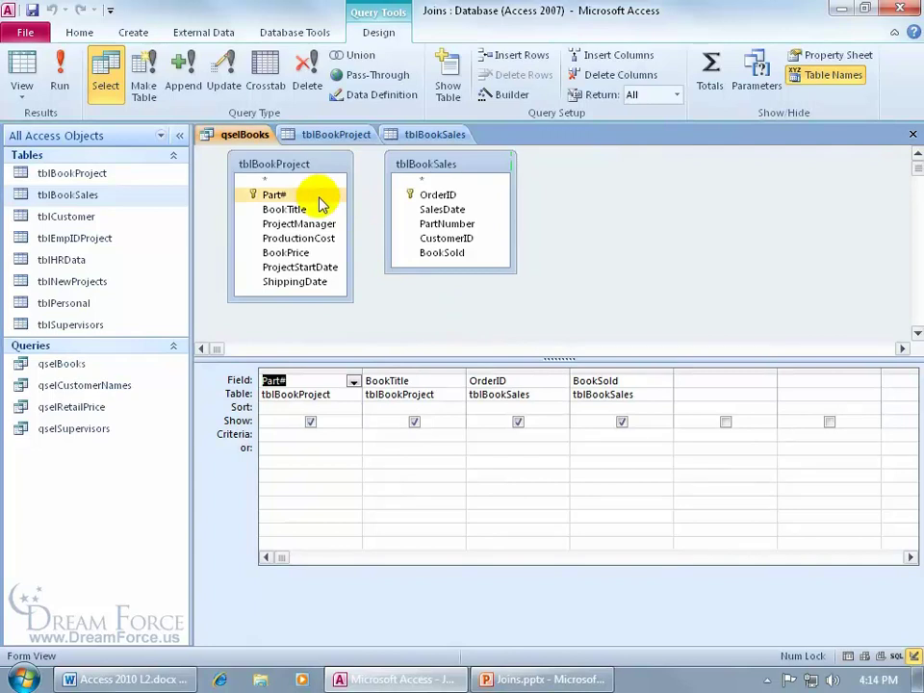
click(289, 196)
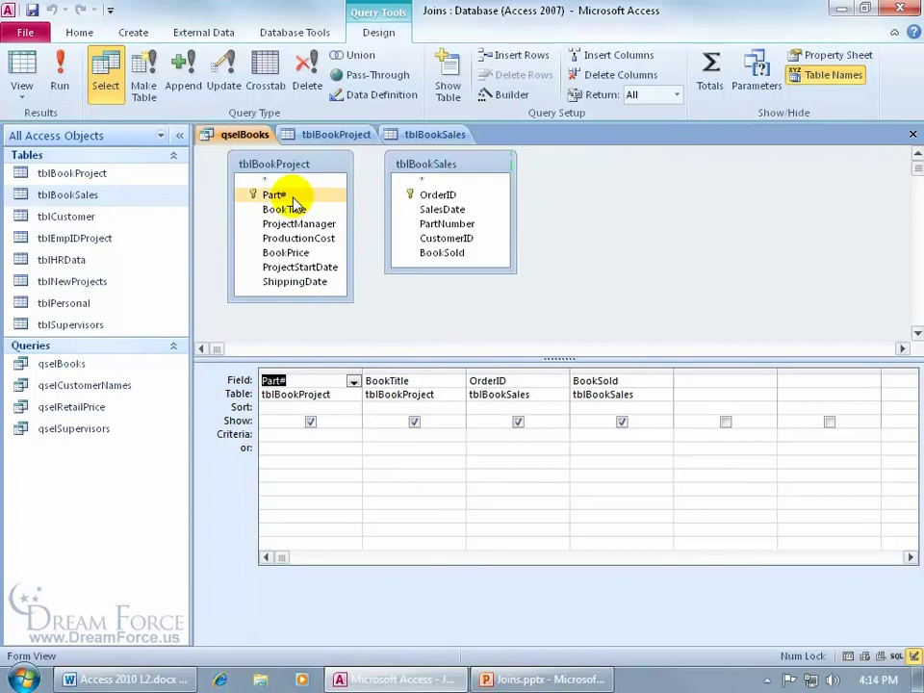
drag(293, 203, 429, 229)
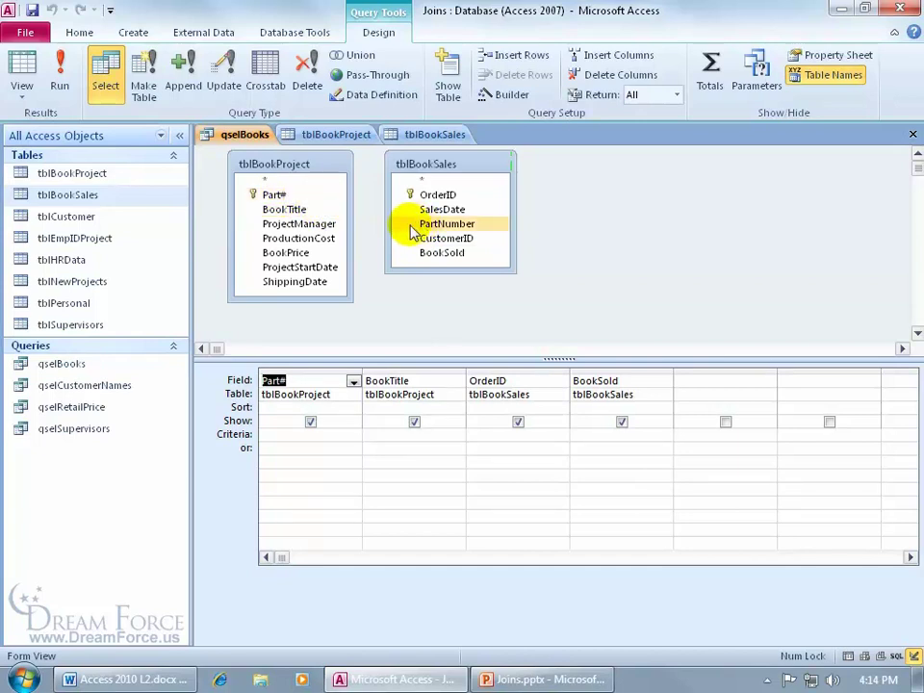
Check the data types of Part# in tblBookProject and PartNumber in tblBookSales in each table's Design View.
right_click(336, 139)
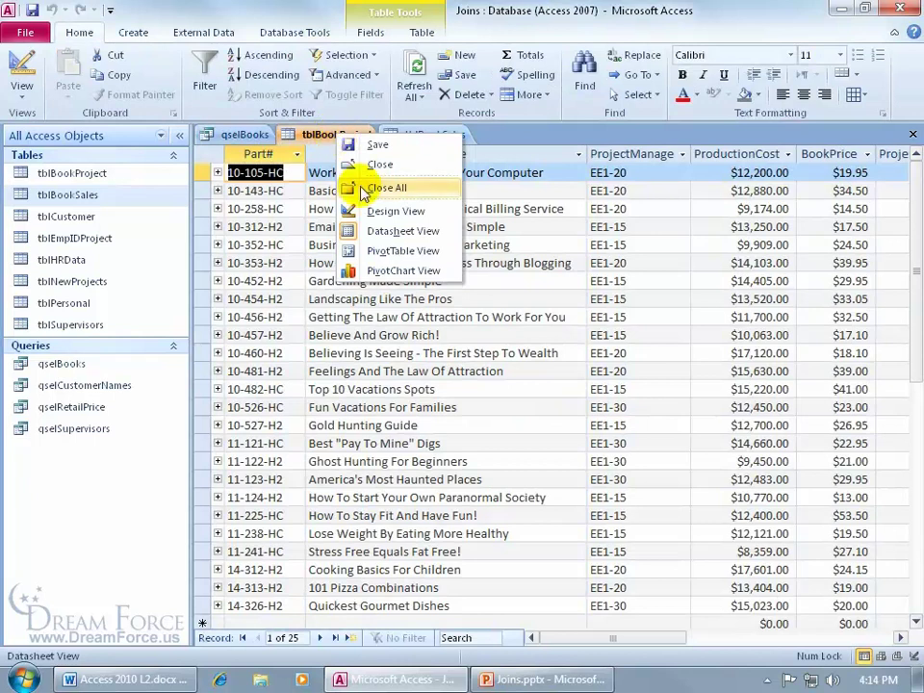
click(381, 211)
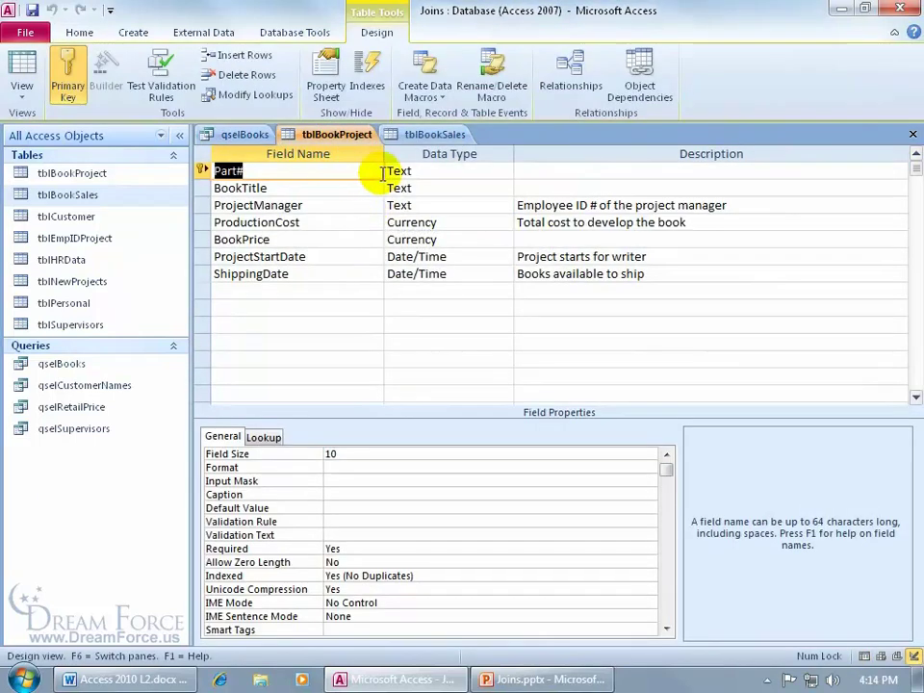
click(420, 170)
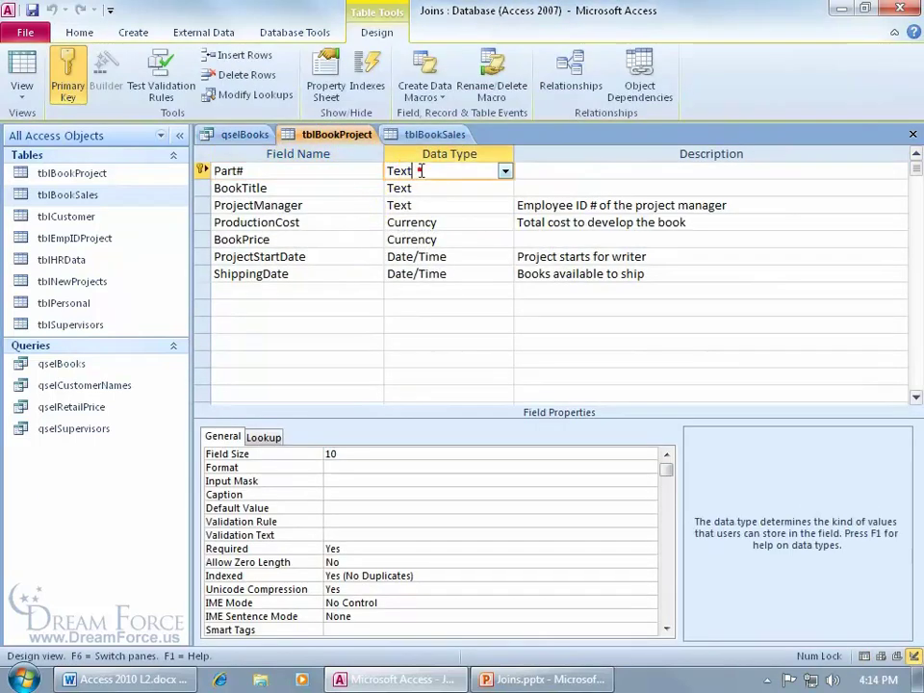
right_click(425, 137)
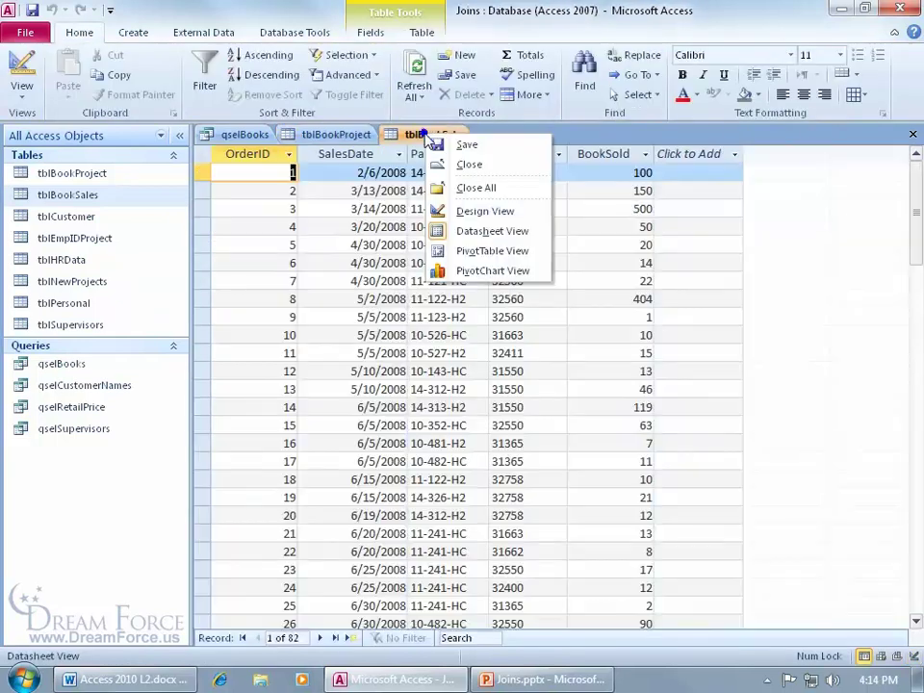
click(453, 211)
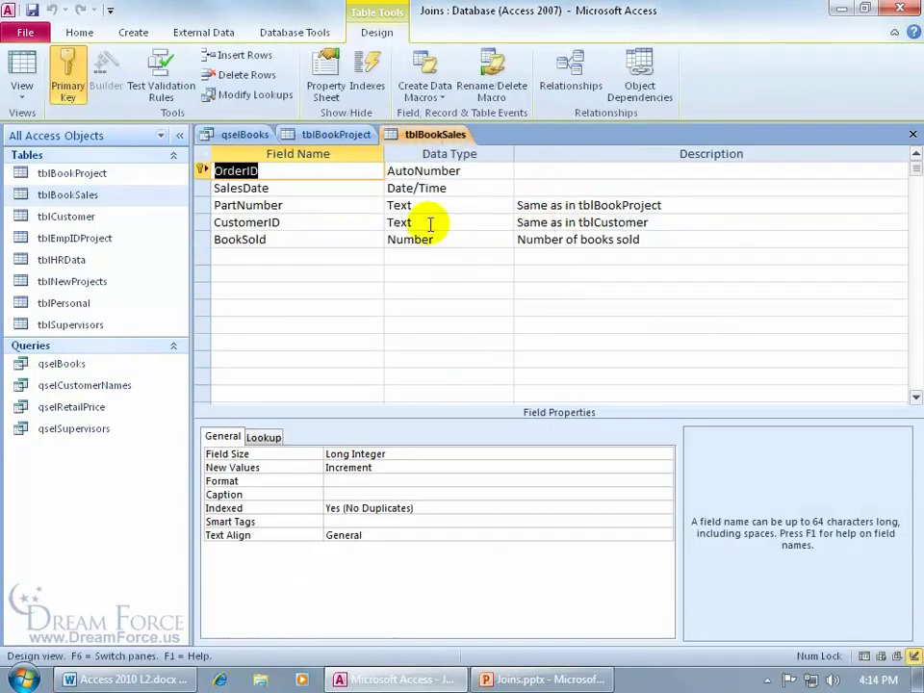
click(431, 204)
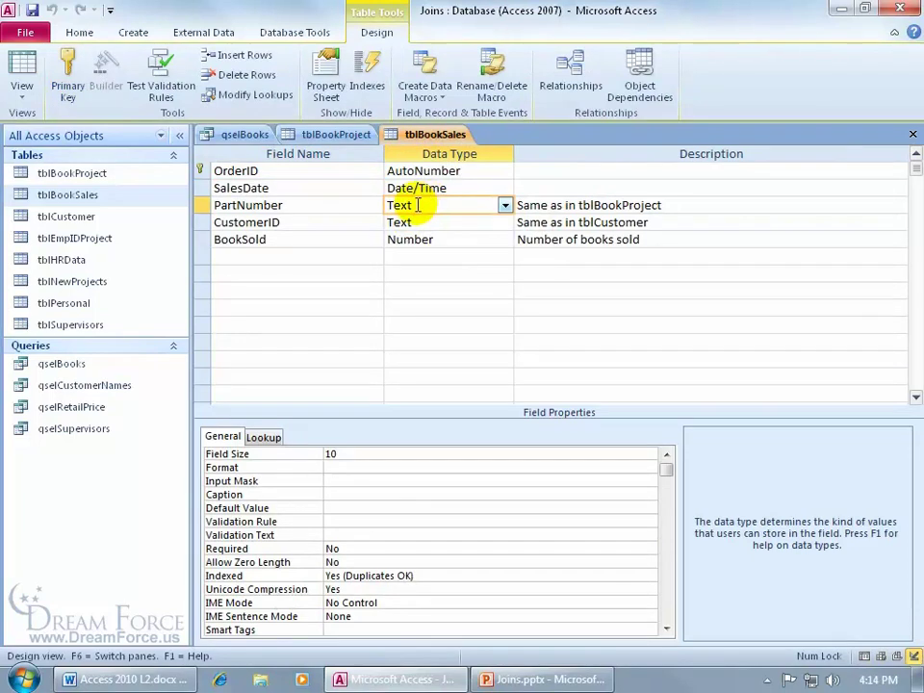
Join Part# in tblBookProject to PartNumber in tblBookSales in the qselBooks query.
click(234, 133)
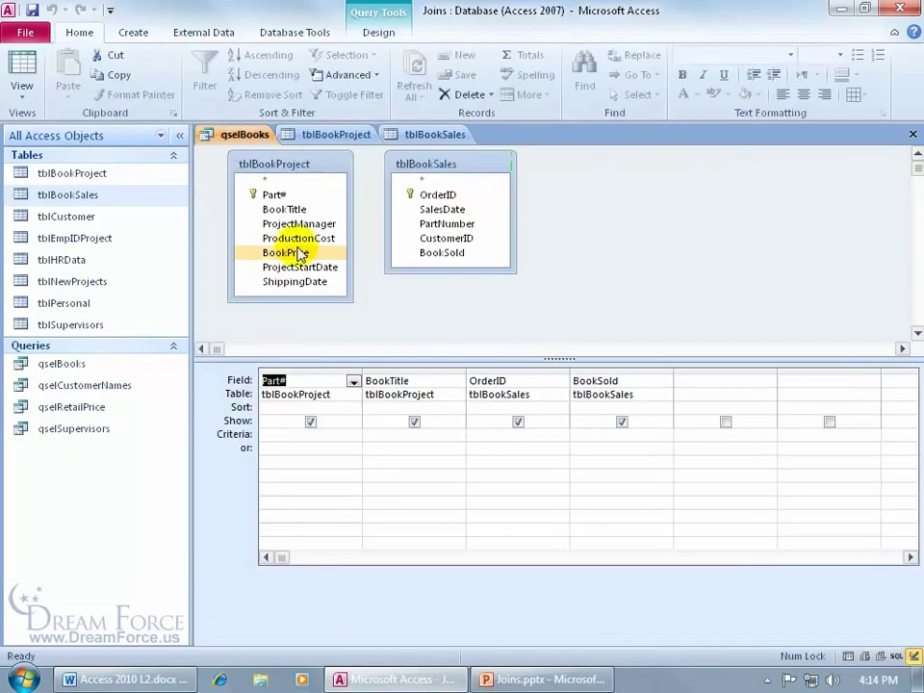
drag(271, 196, 439, 235)
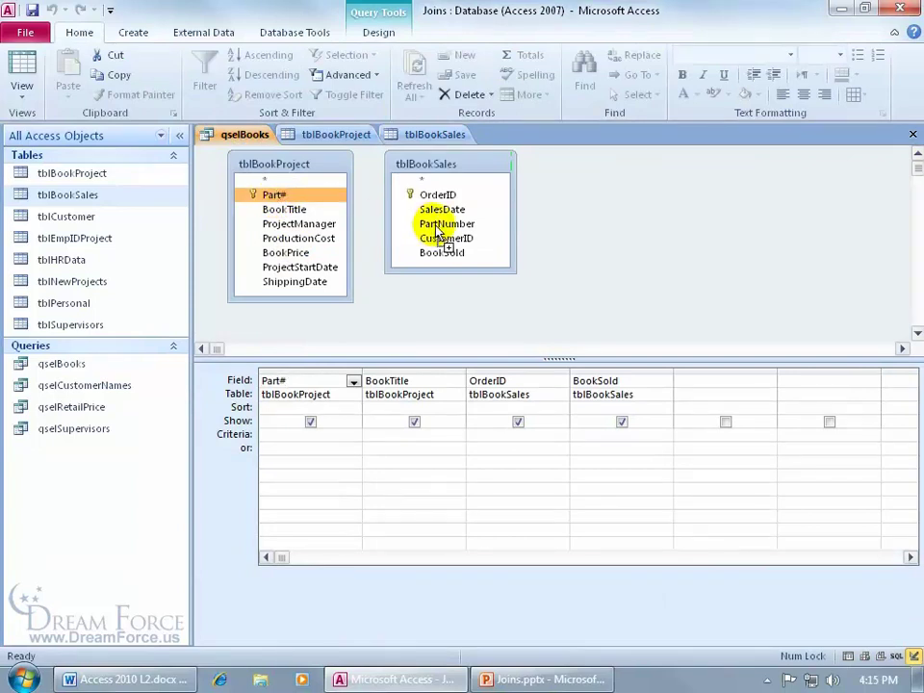
mouse_move(439, 231)
mouse_down()
mouse_move(315, 196)
mouse_move(439, 231)
mouse_up()
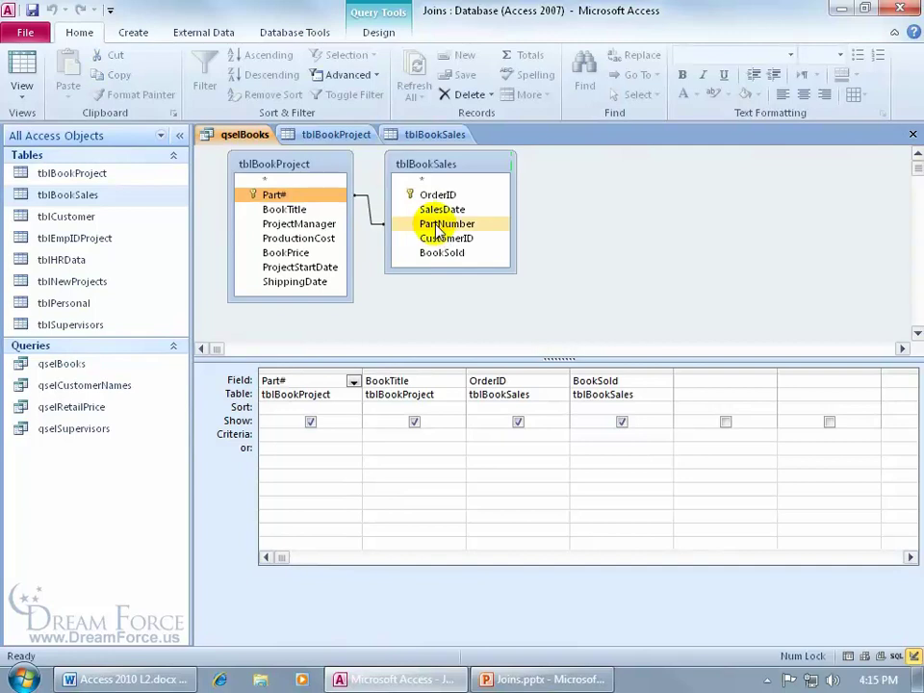
Open the properties of the join between the two tables and compare the join types with the circle diagrams in PowerPoint's Joins.pptx.
right_click(373, 221)
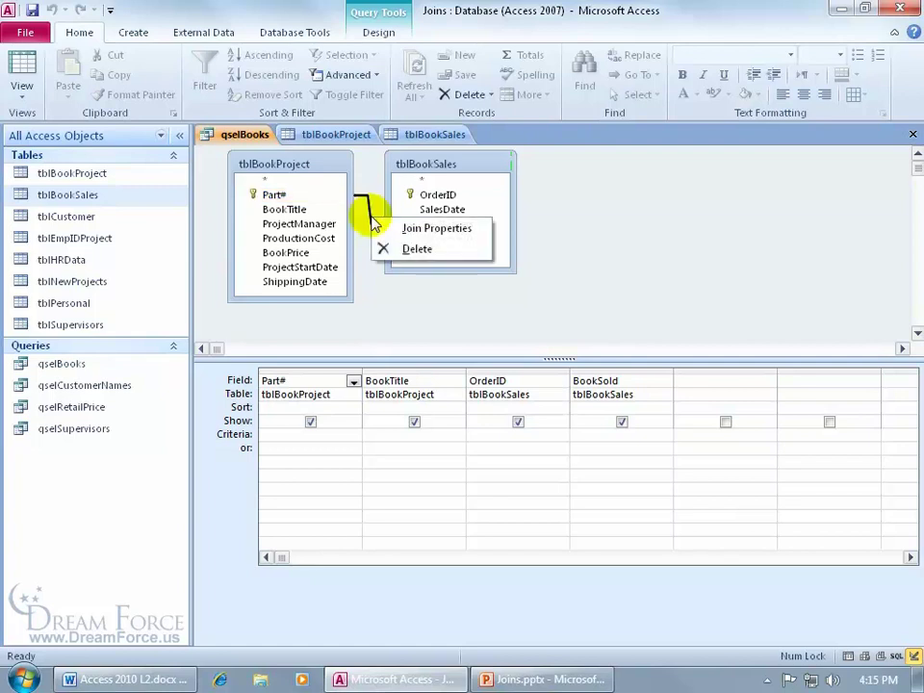
click(397, 228)
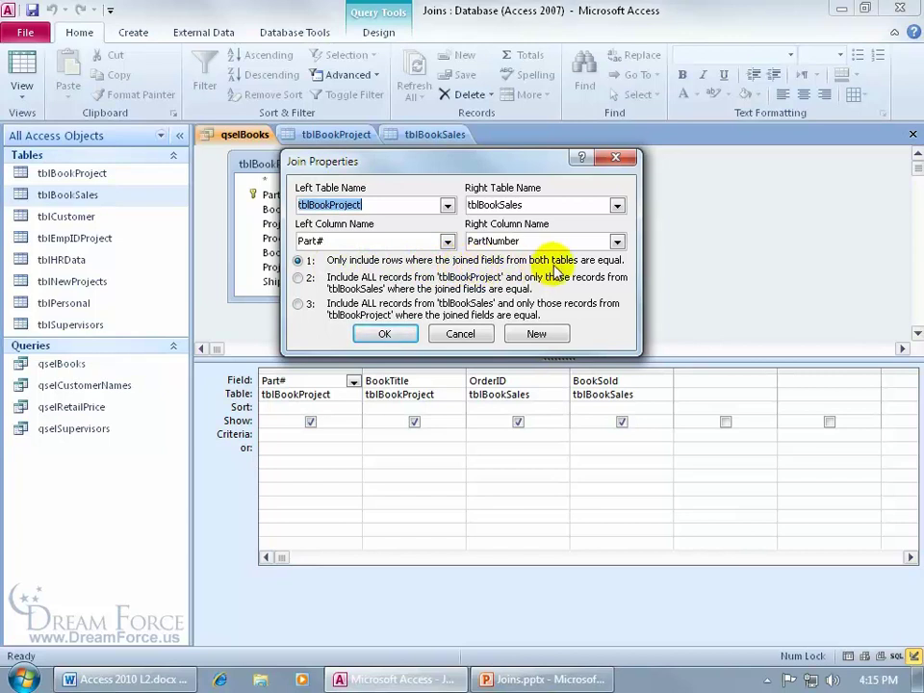
drag(486, 164, 573, 322)
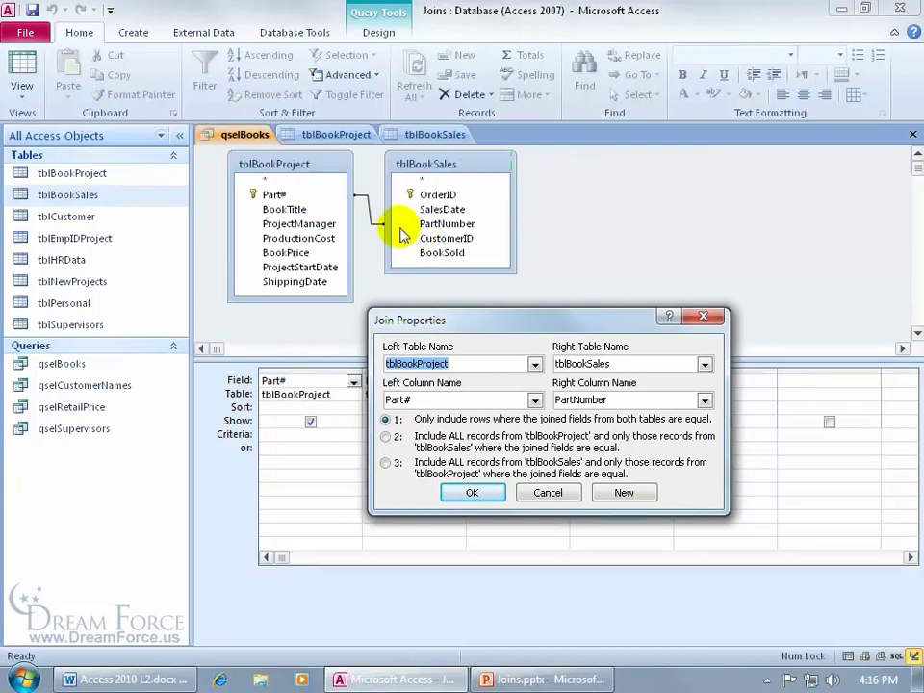
click(527, 680)
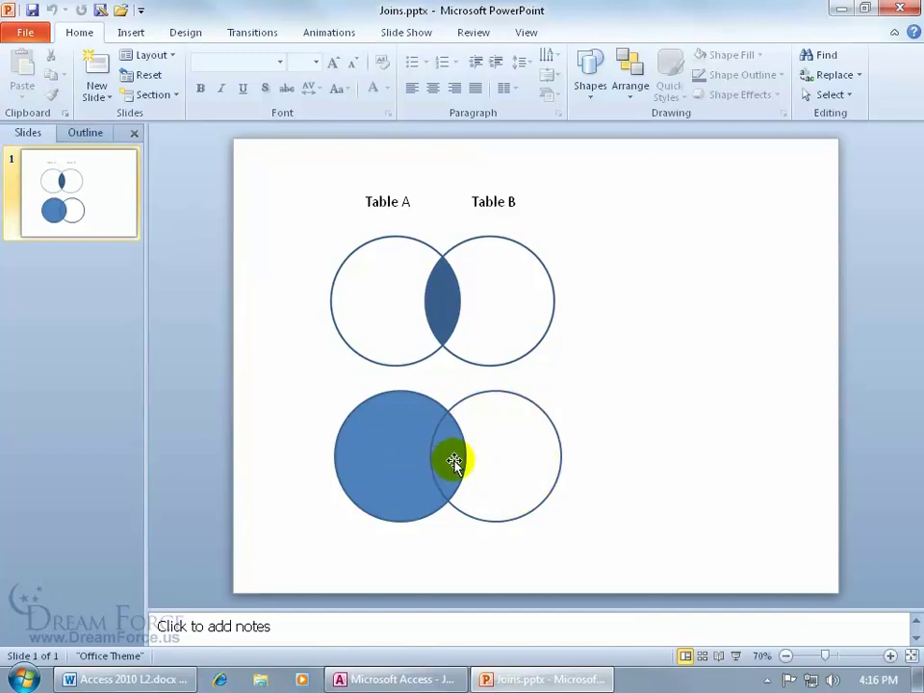
Back in Access, try join option 2, then accept option 1, including only rows where the joined fields from both tables are equal.
click(427, 679)
click(386, 437)
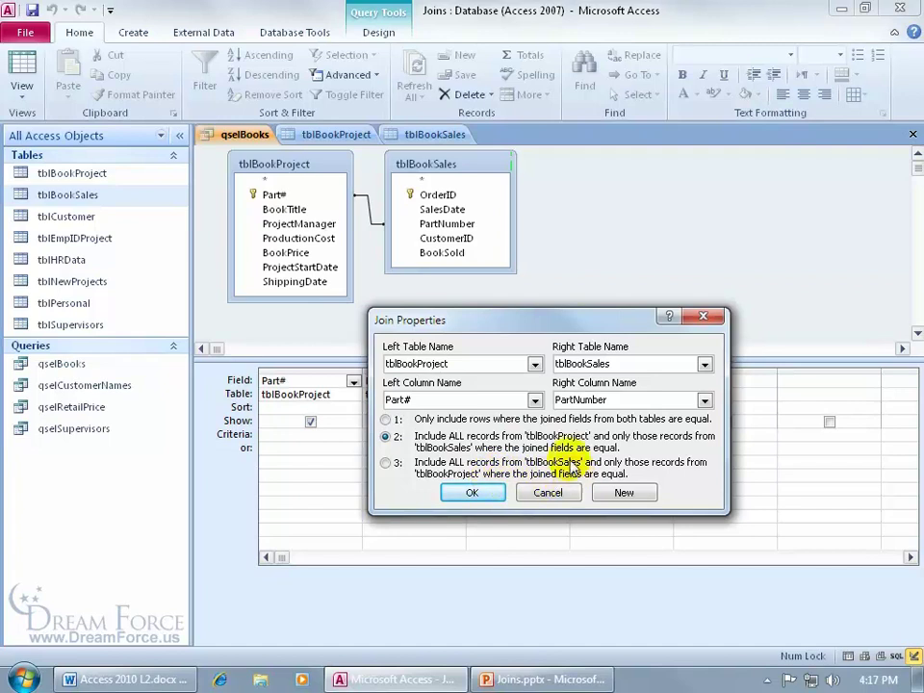
click(388, 420)
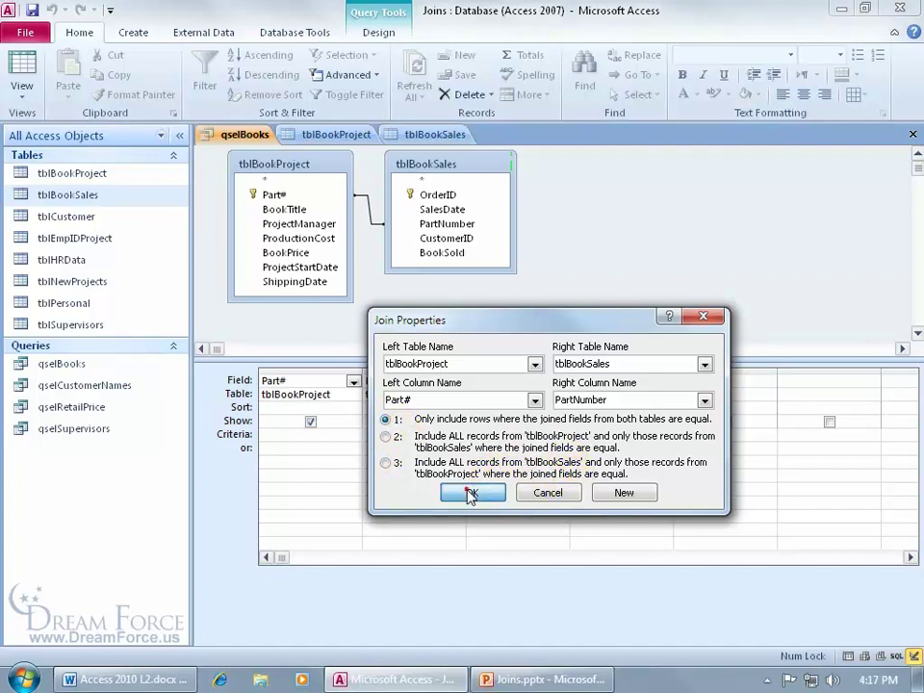
click(471, 492)
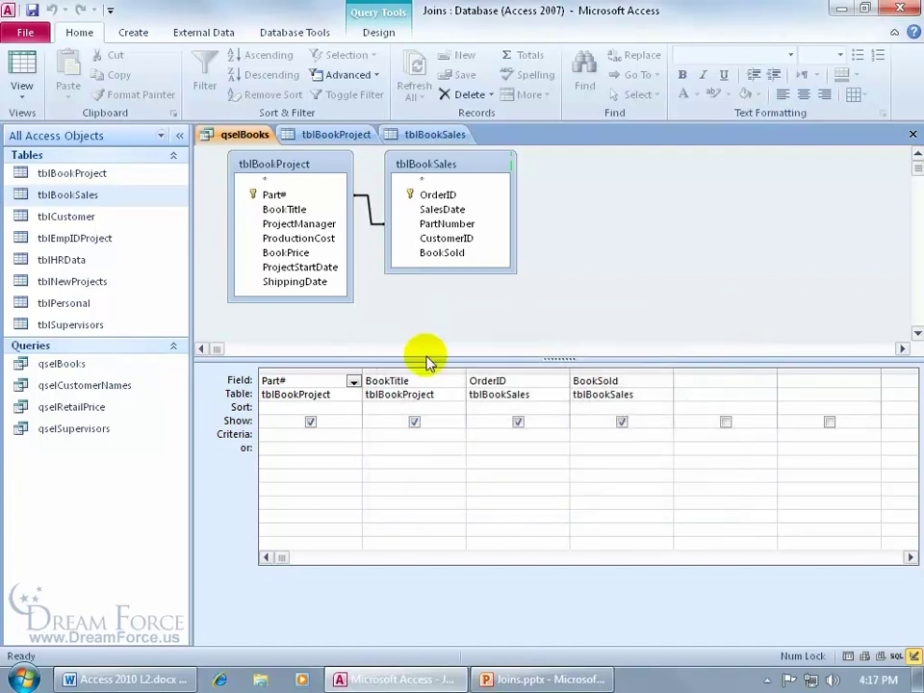
Close the tblBookProject and tblBookSales tables and display the joined qselBooks records in Datasheet View.
click(20, 65)
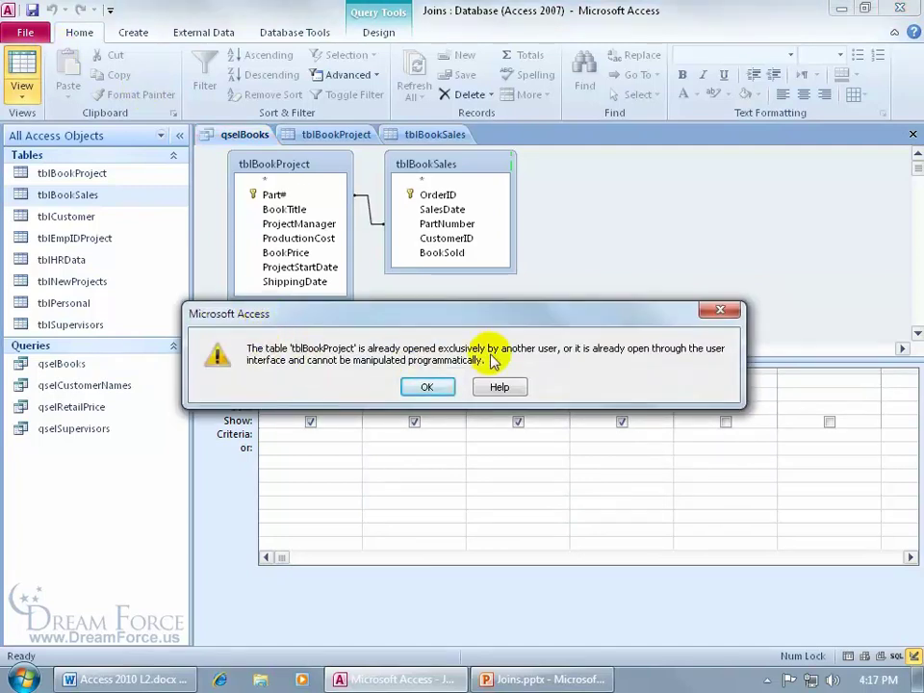
click(430, 386)
right_click(345, 134)
click(385, 162)
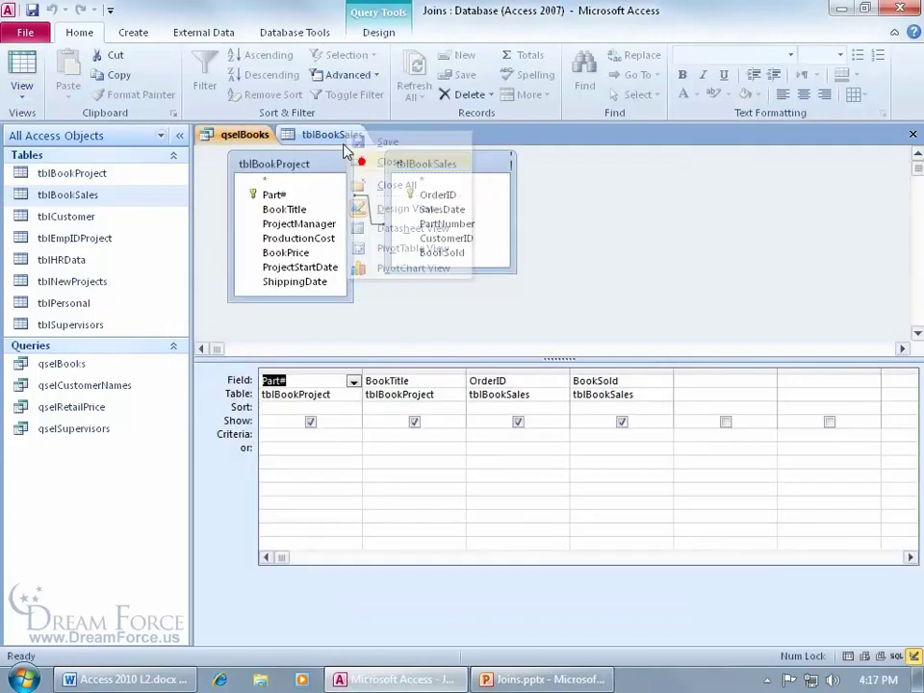
right_click(335, 134)
click(348, 166)
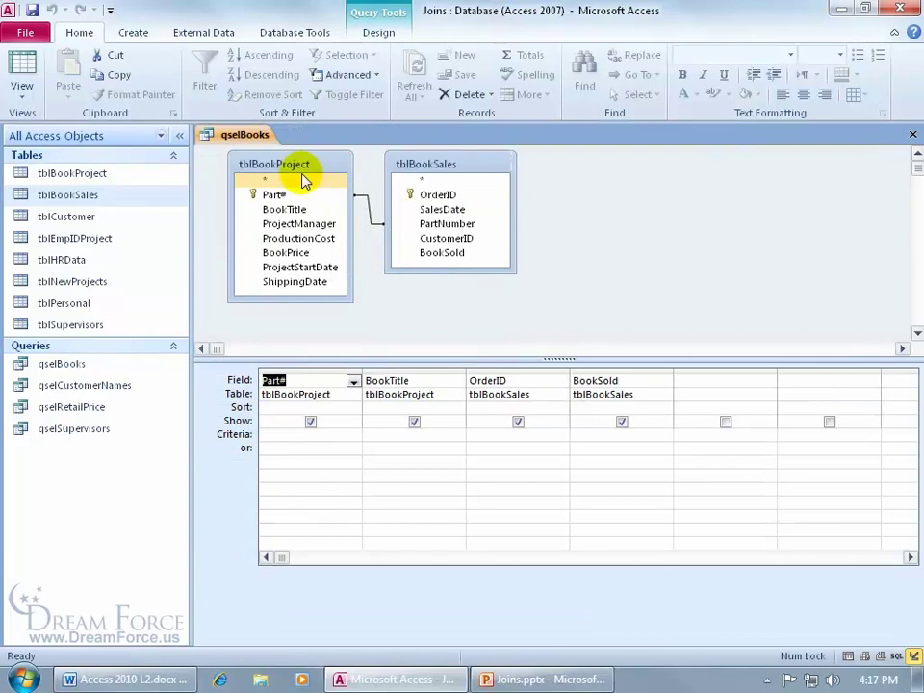
click(21, 73)
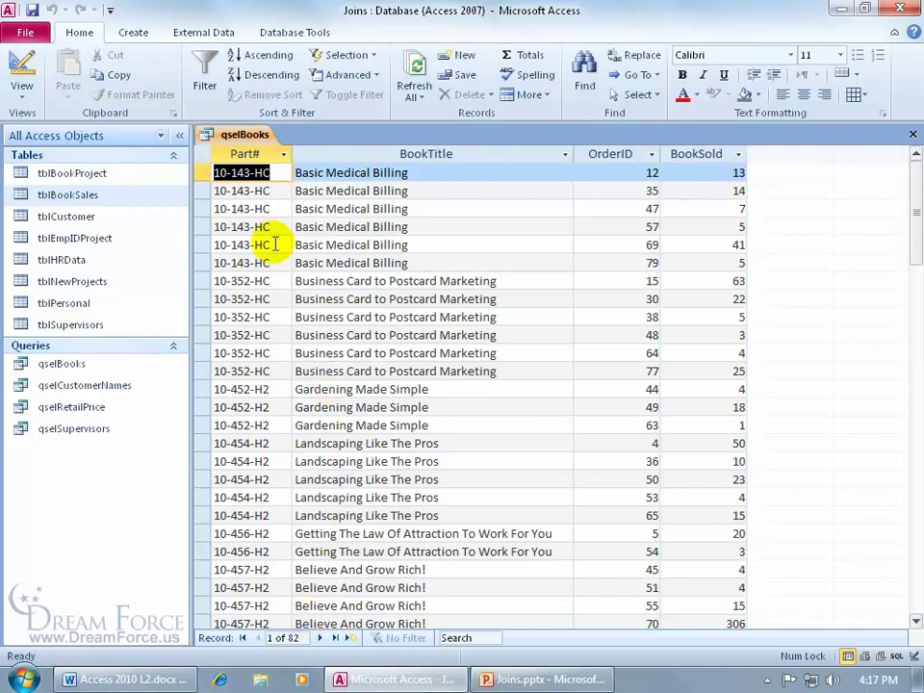
click(153, 182)
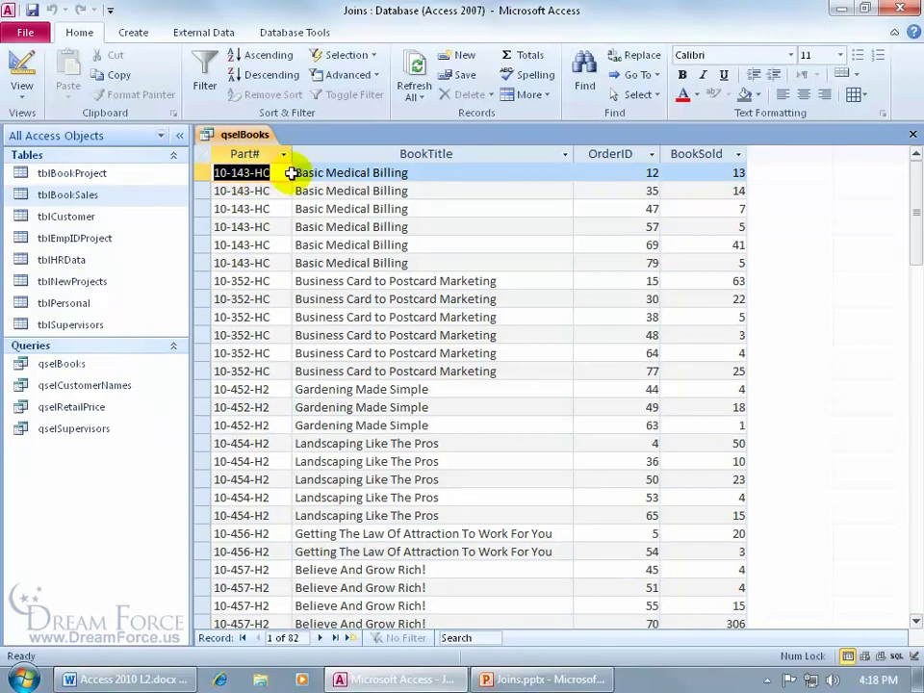
Set the qselBooks join to option 2, including all records from tblBookProject and only matching tblBookSales records, and run the query.
click(21, 69)
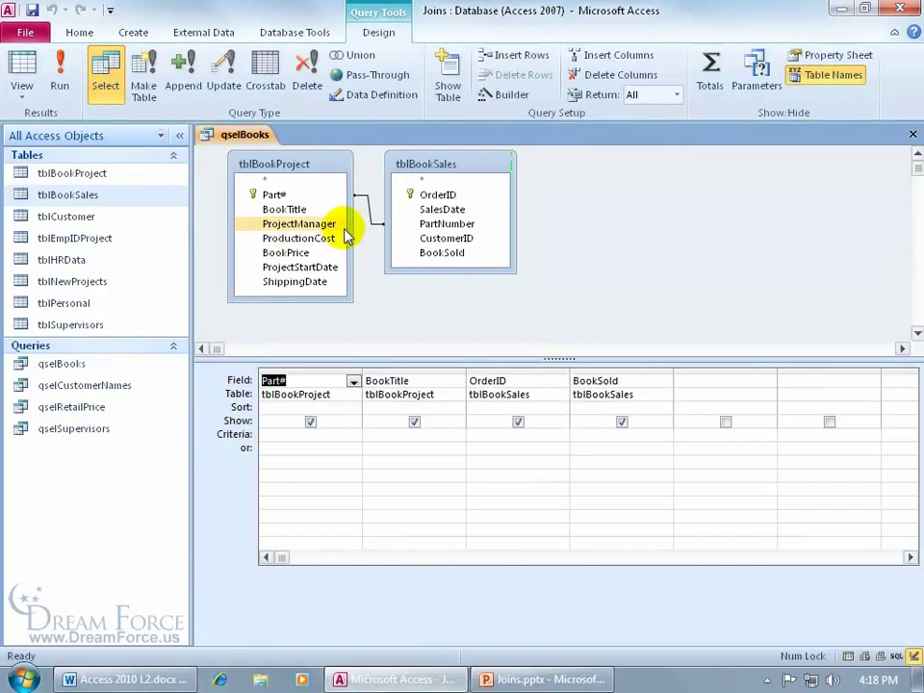
click(367, 207)
right_click(367, 207)
click(388, 229)
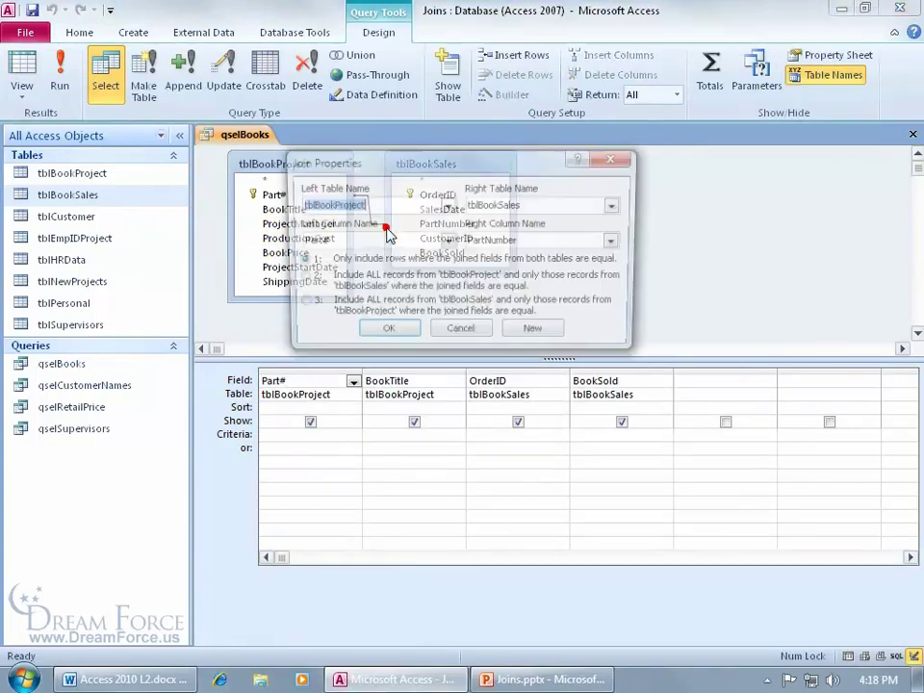
click(299, 279)
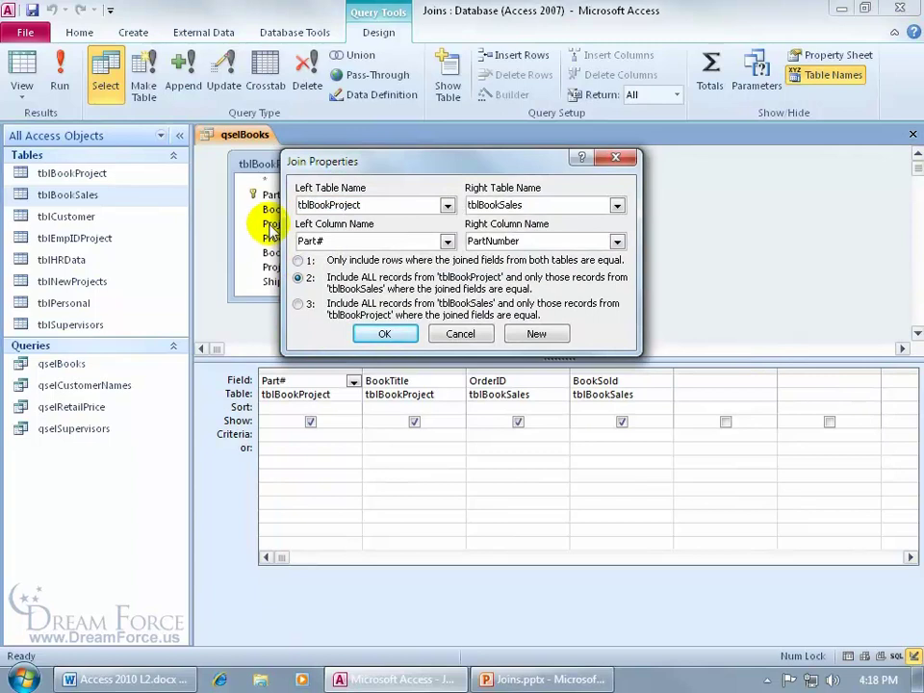
click(385, 333)
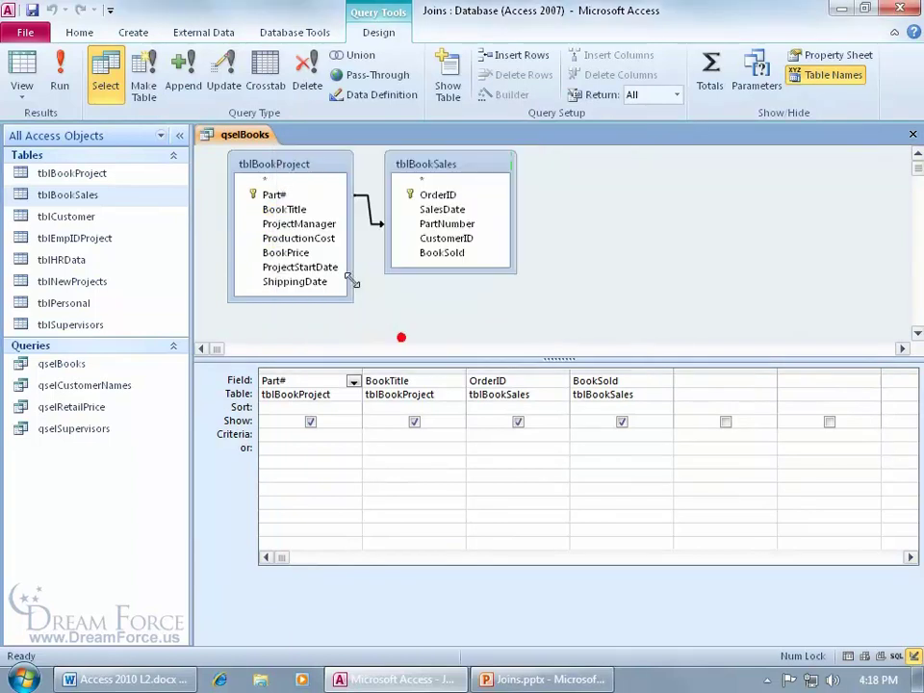
click(58, 78)
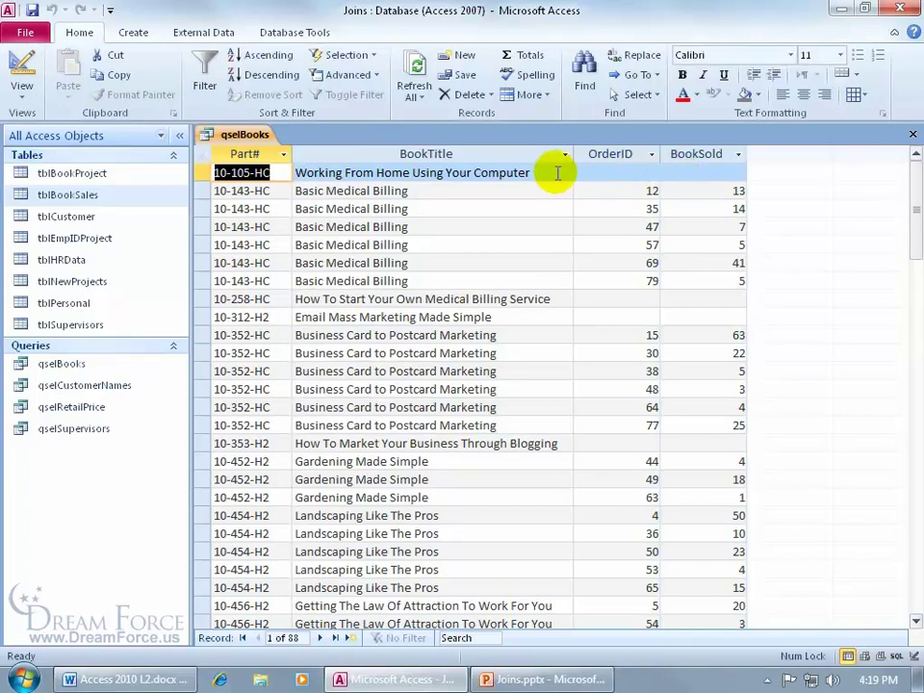
Change the qselBooks join to option 3, including all records from tblBookSales and only matching tblBookProject records, and run the query.
click(21, 63)
right_click(368, 216)
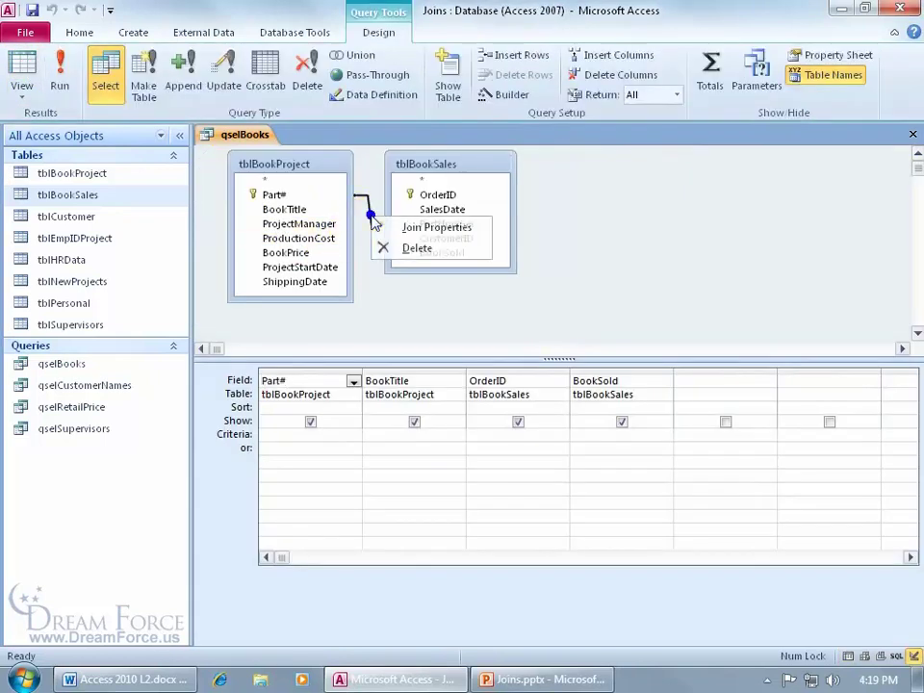
click(376, 230)
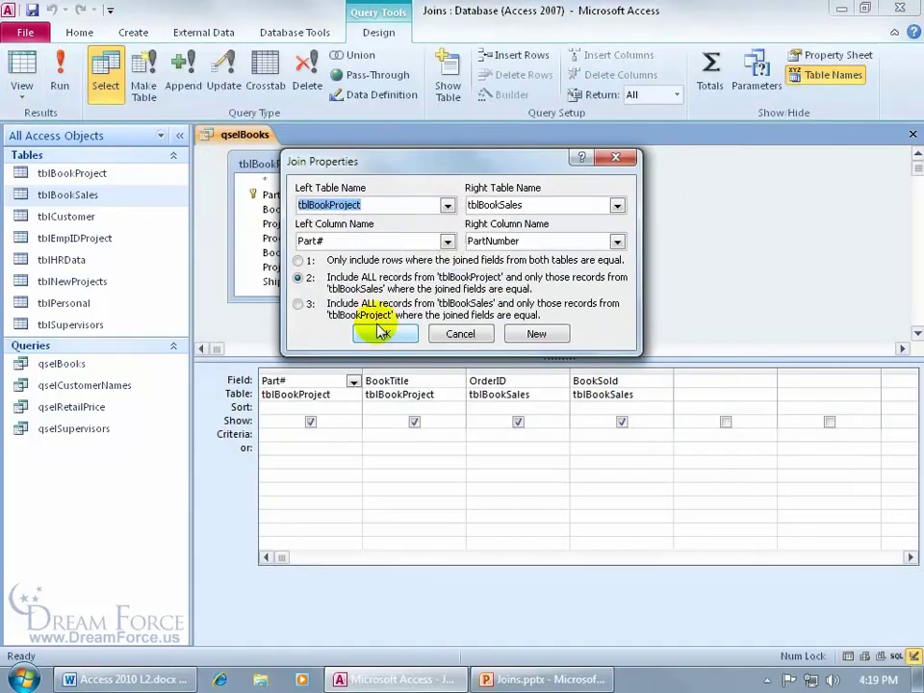
click(299, 305)
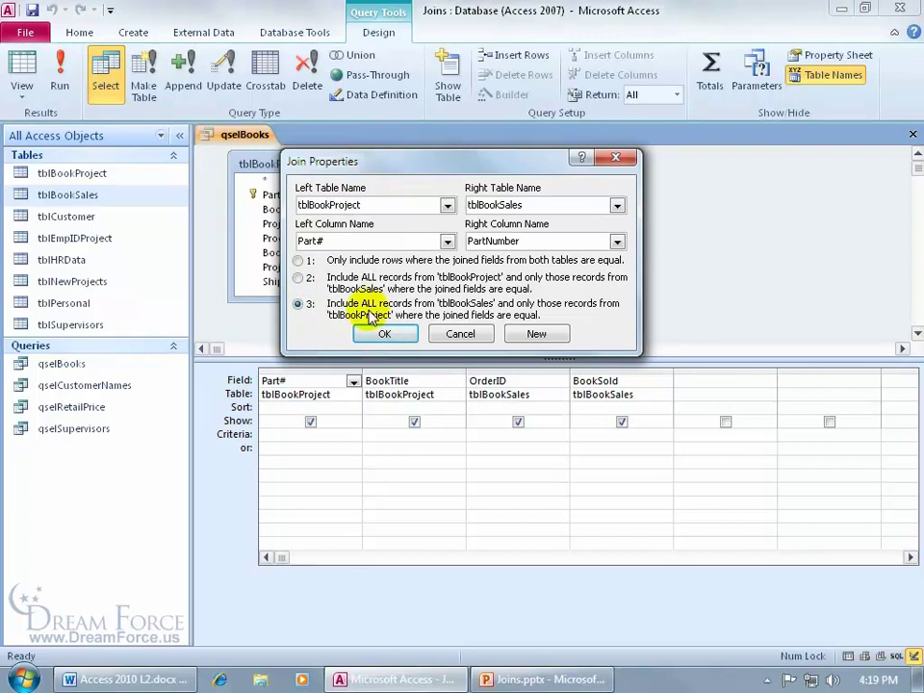
click(390, 335)
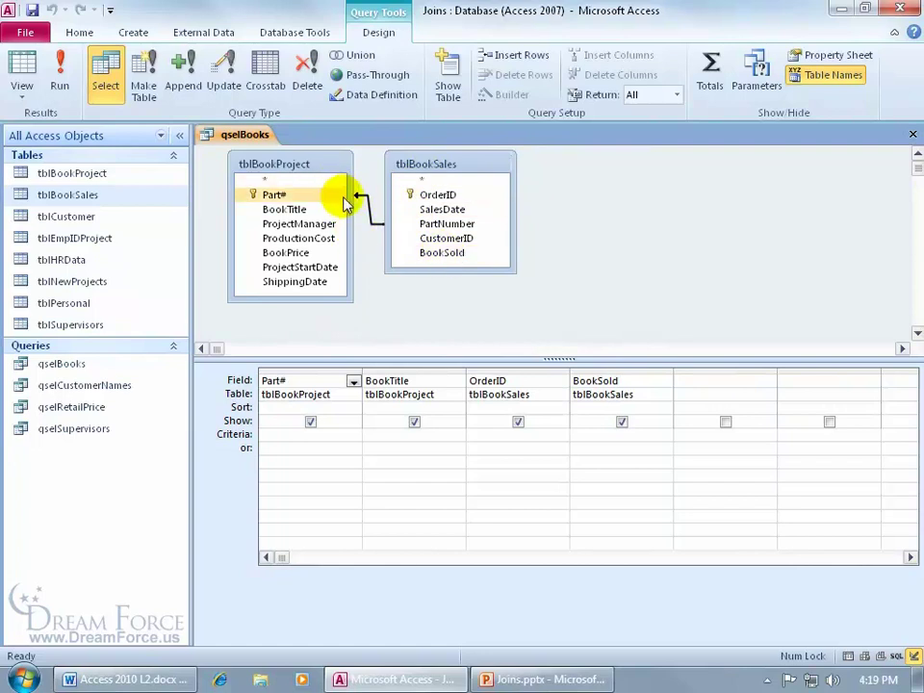
click(58, 63)
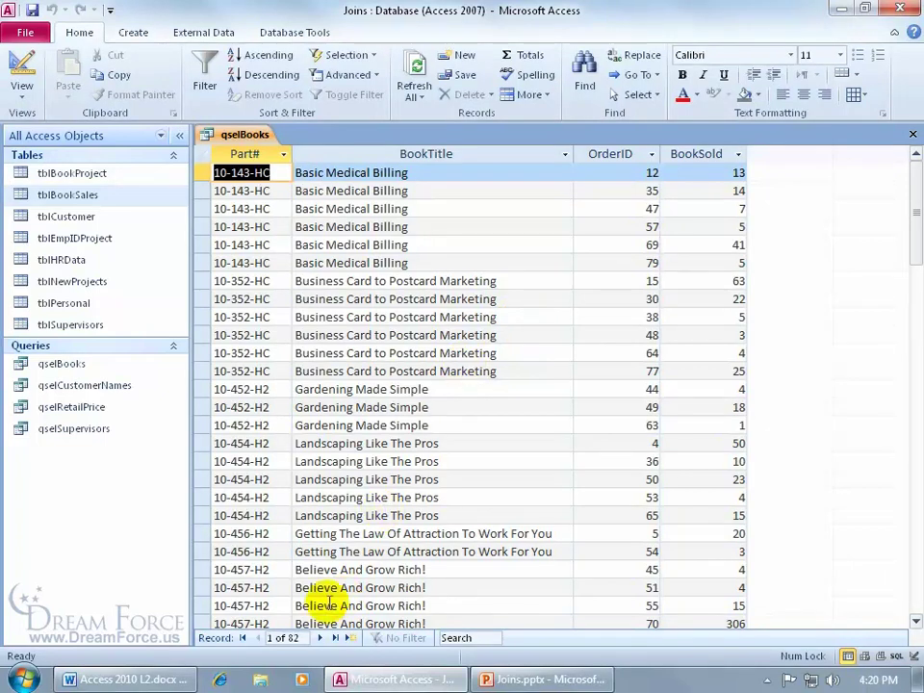
Return qselBooks to Design View and close the query, saving its design changes.
click(23, 75)
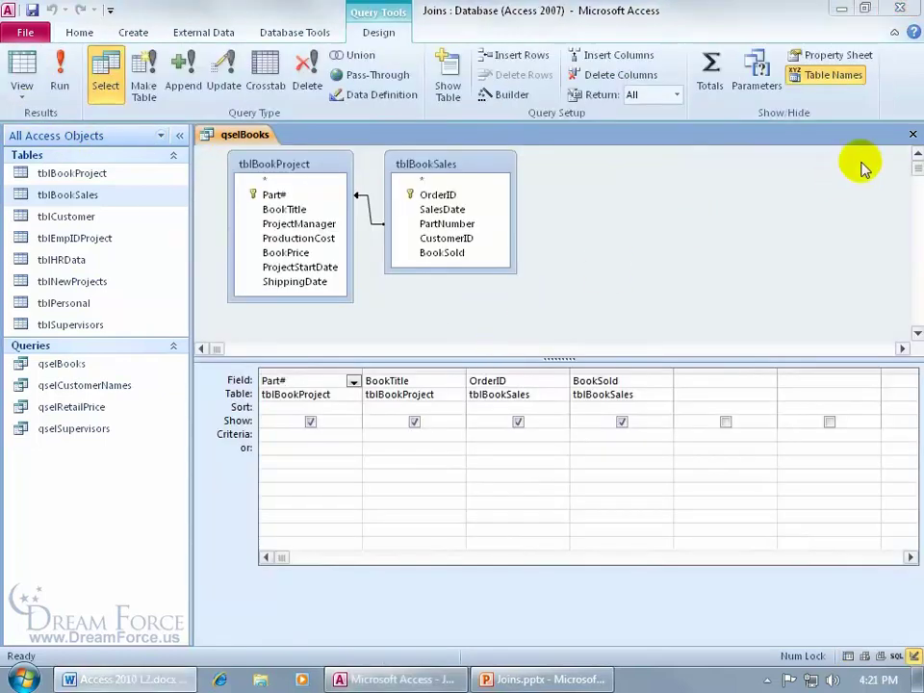
click(912, 134)
click(395, 387)
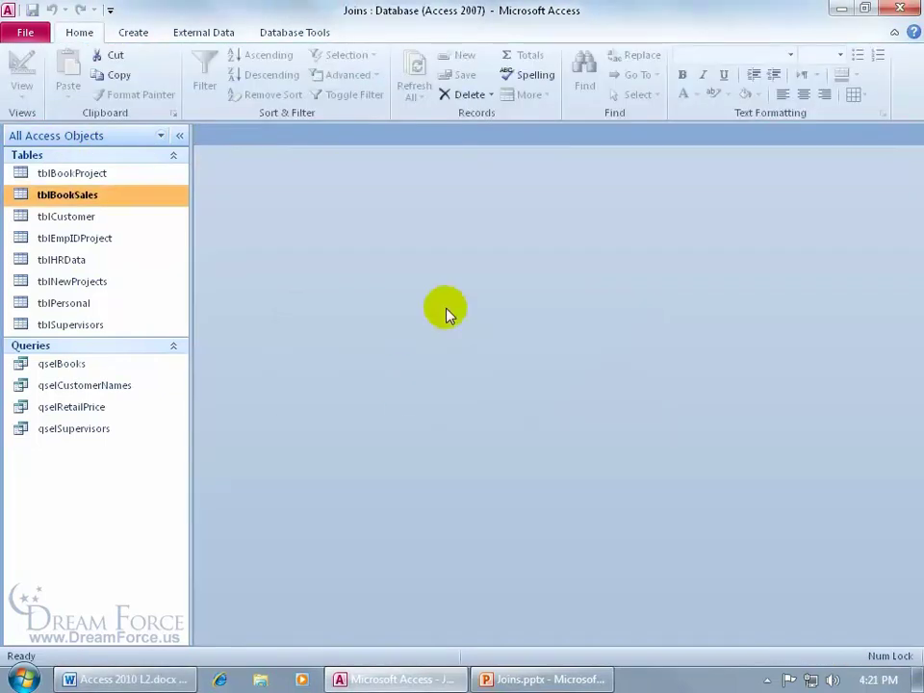
Try to run the qselCustomerNames query and open it in Design View.
double_click(107, 387)
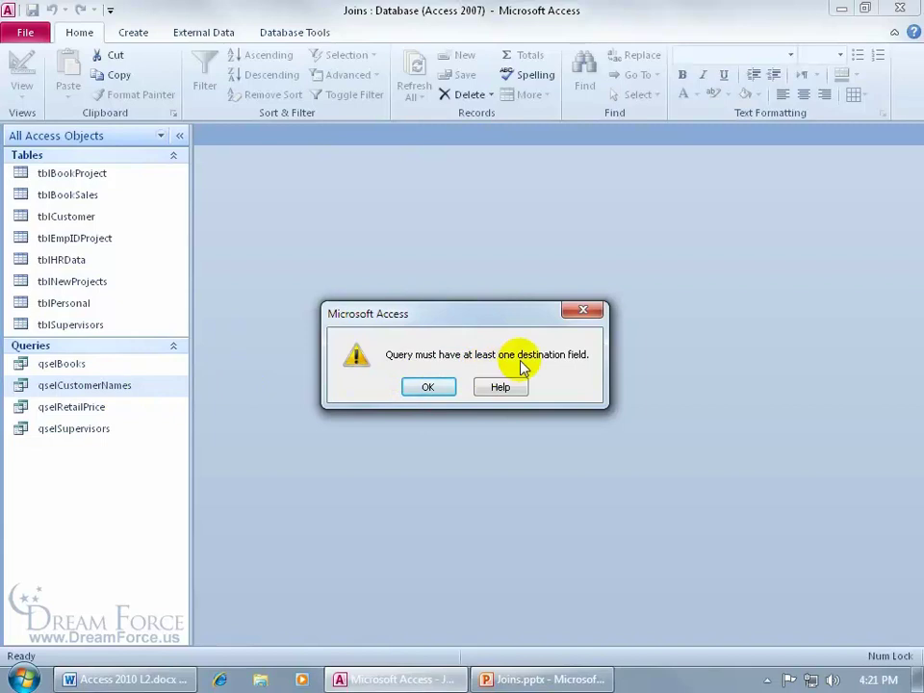
click(428, 386)
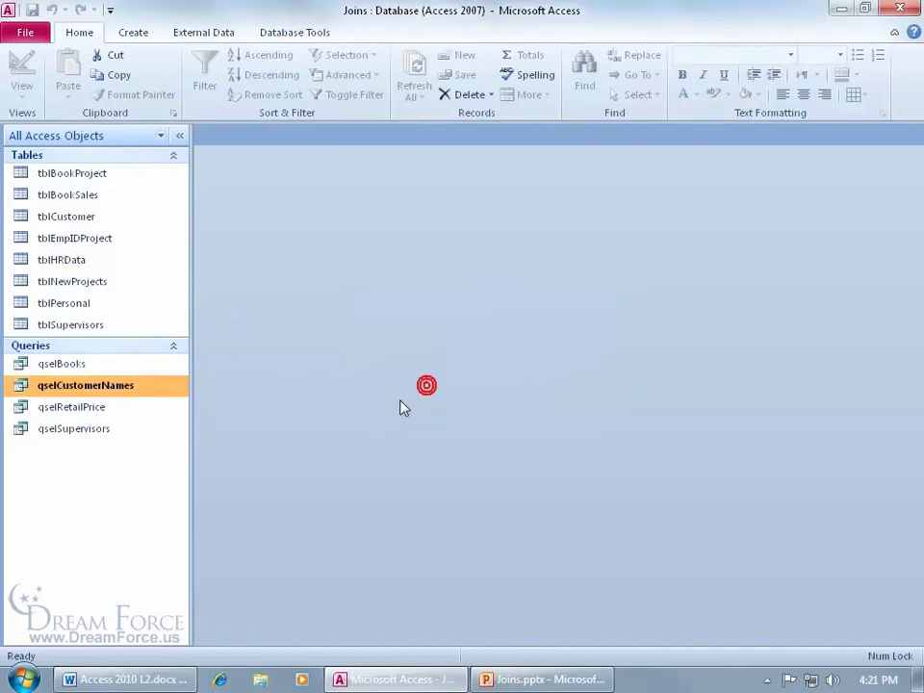
right_click(116, 387)
click(123, 415)
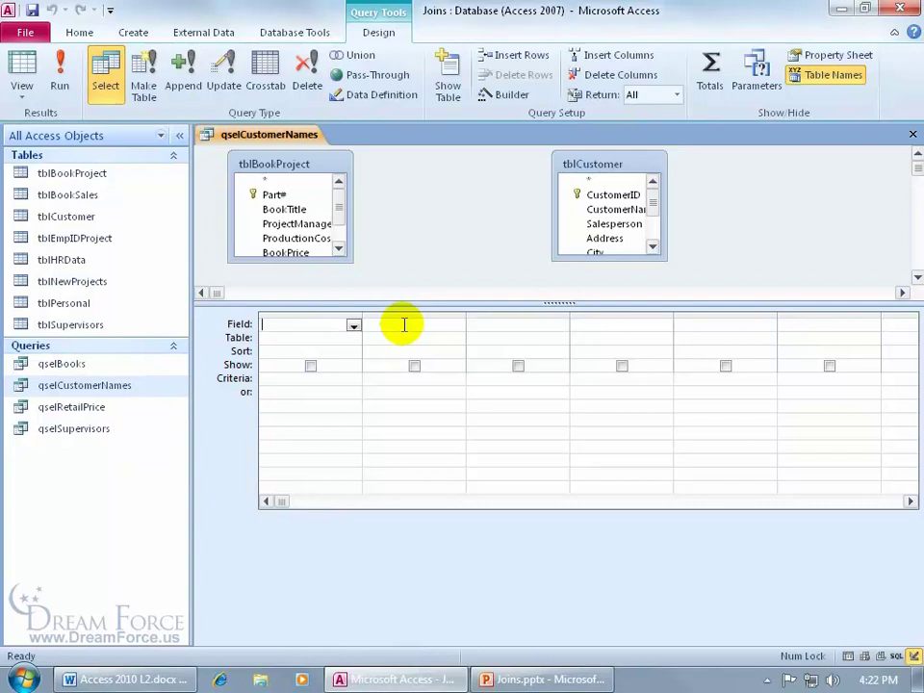
Enlarge the query's table area and the tblBookProject and tblCustomer field lists to show all their fields.
drag(413, 304, 415, 417)
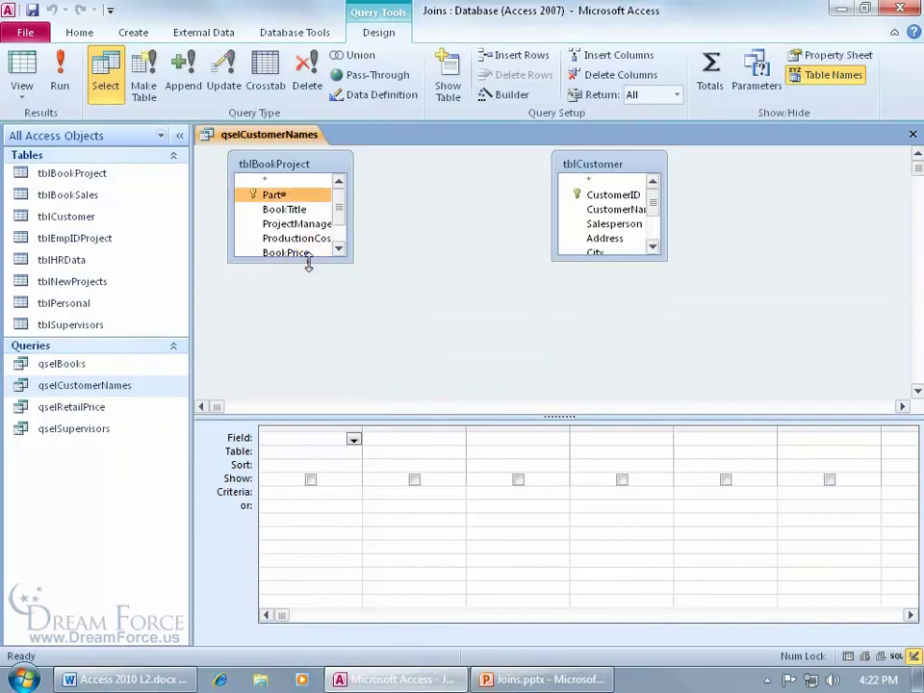
drag(307, 263, 310, 302)
drag(594, 260, 592, 336)
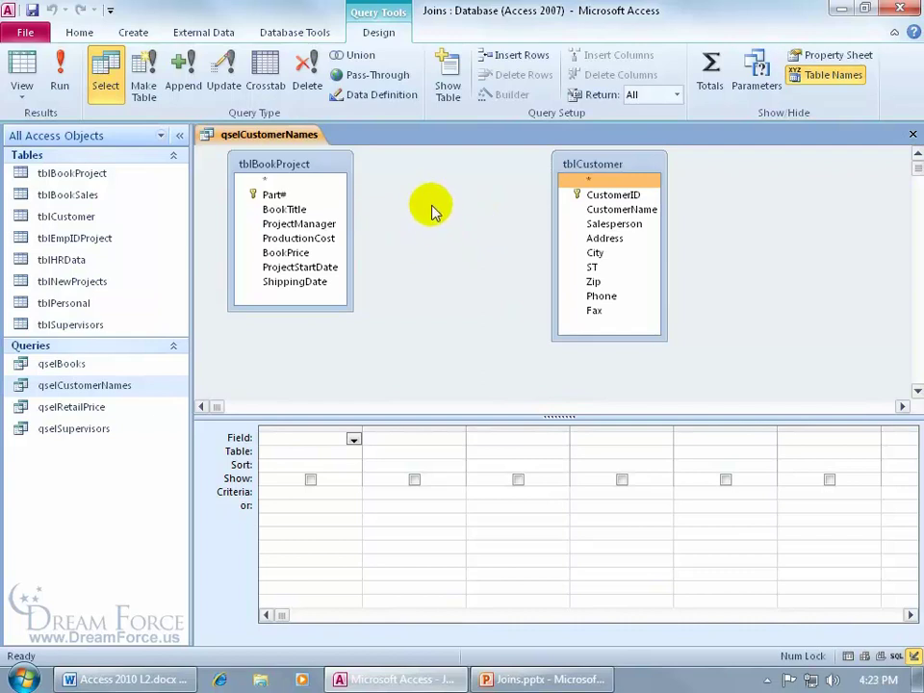
Add the tblBookSales table to the qselCustomerNames query to link tblBookProject and tblCustomer.
right_click(431, 207)
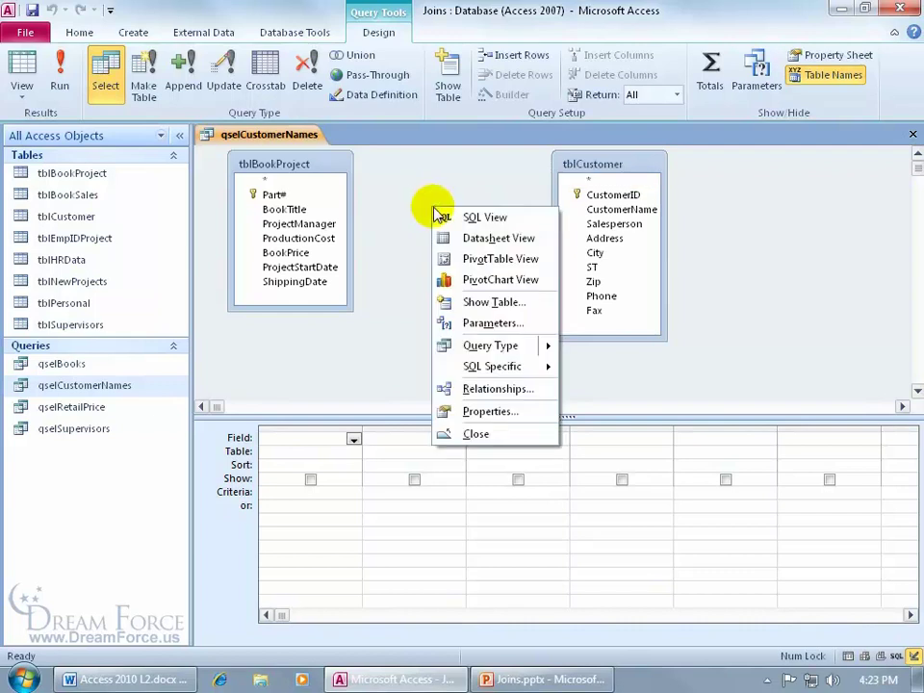
click(476, 302)
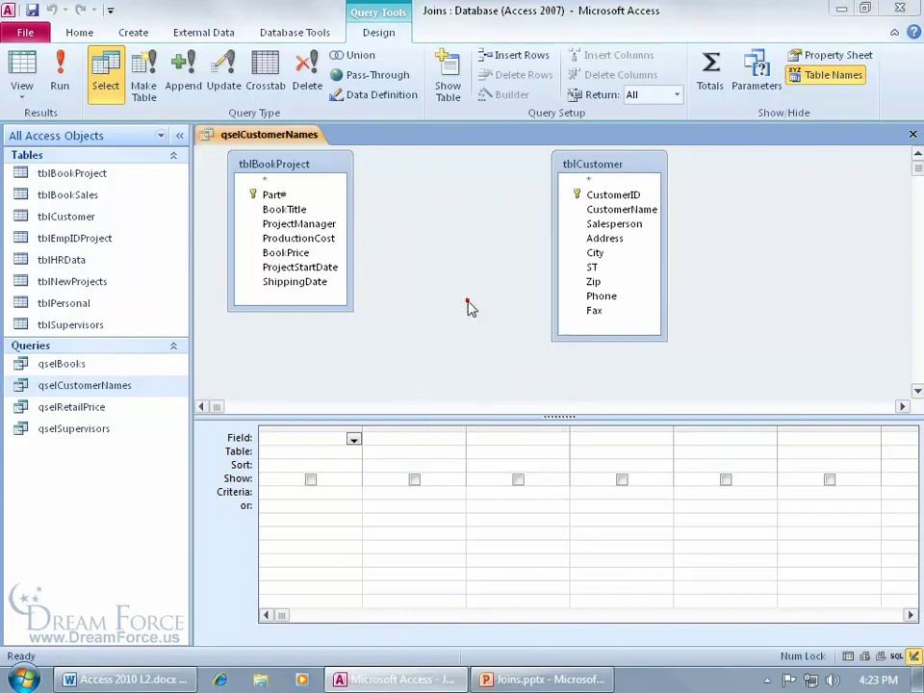
double_click(370, 461)
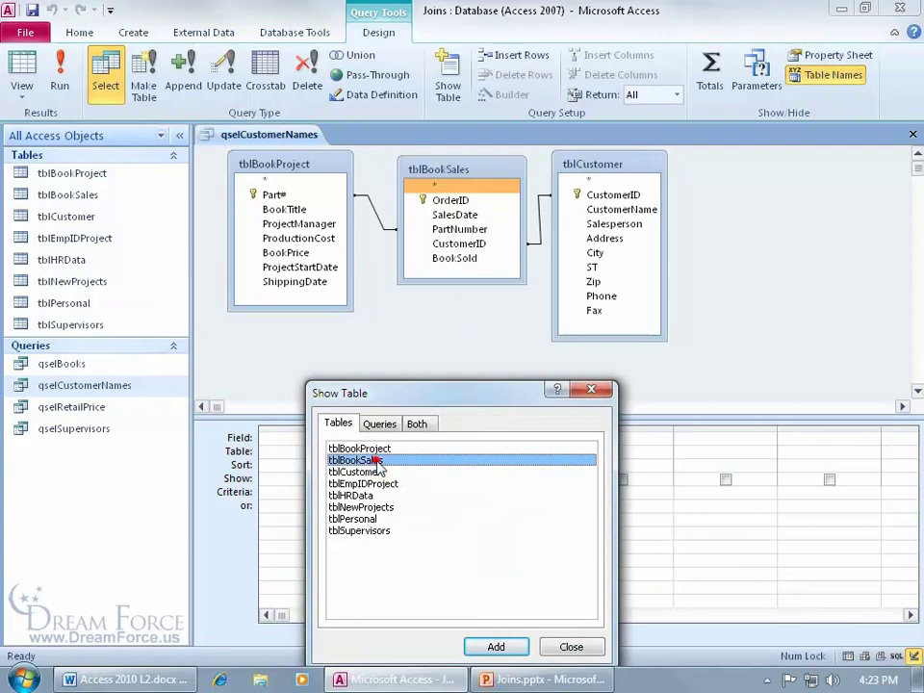
click(604, 399)
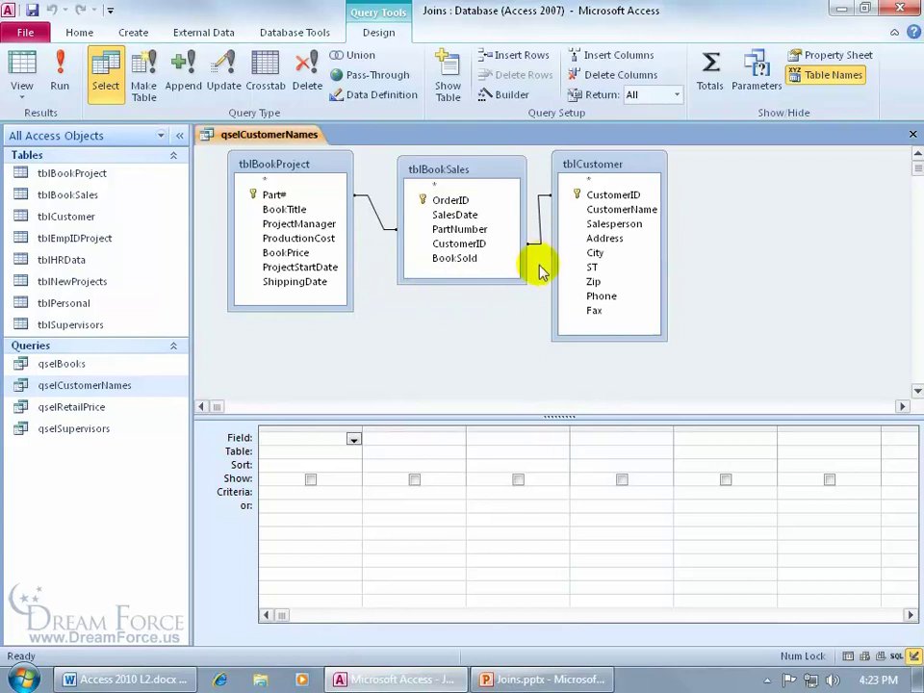
click(342, 282)
click(403, 318)
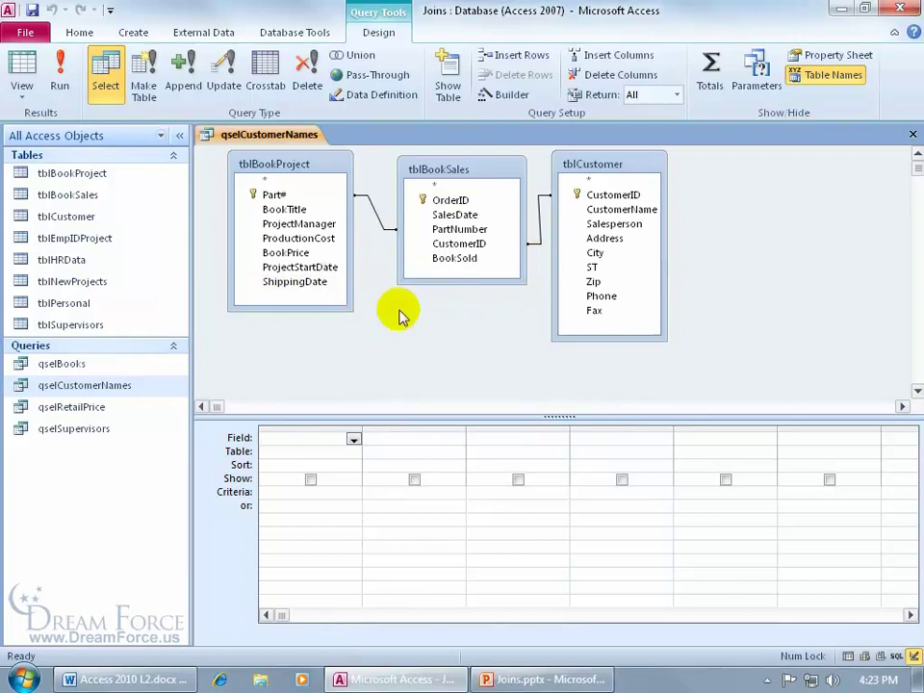
click(279, 239)
click(303, 267)
click(595, 253)
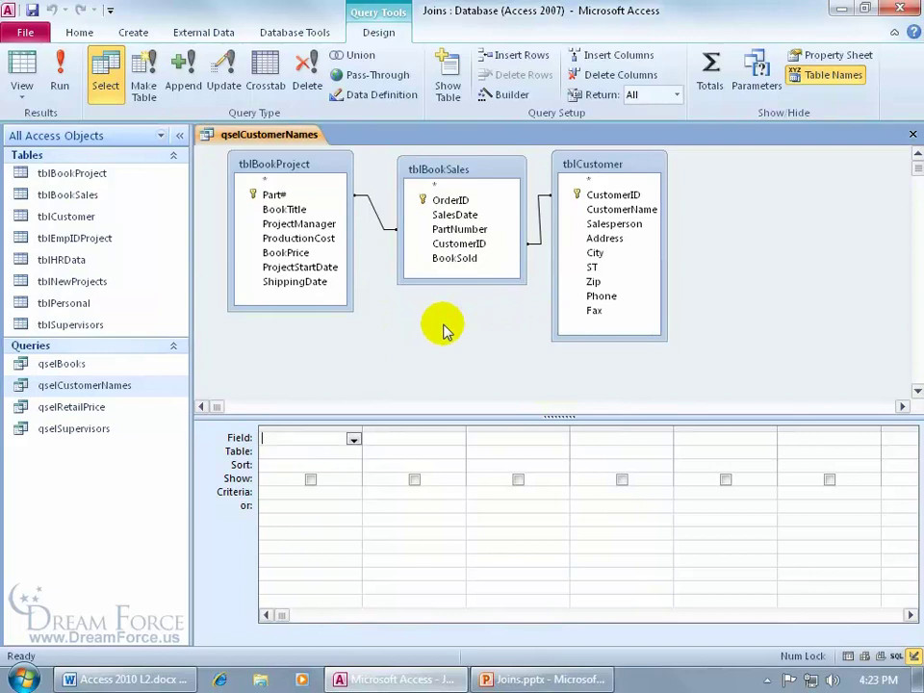
Add BookTitle from tblBookProject and CustomerName from tblCustomer to the qselCustomerNames query and run it.
double_click(281, 209)
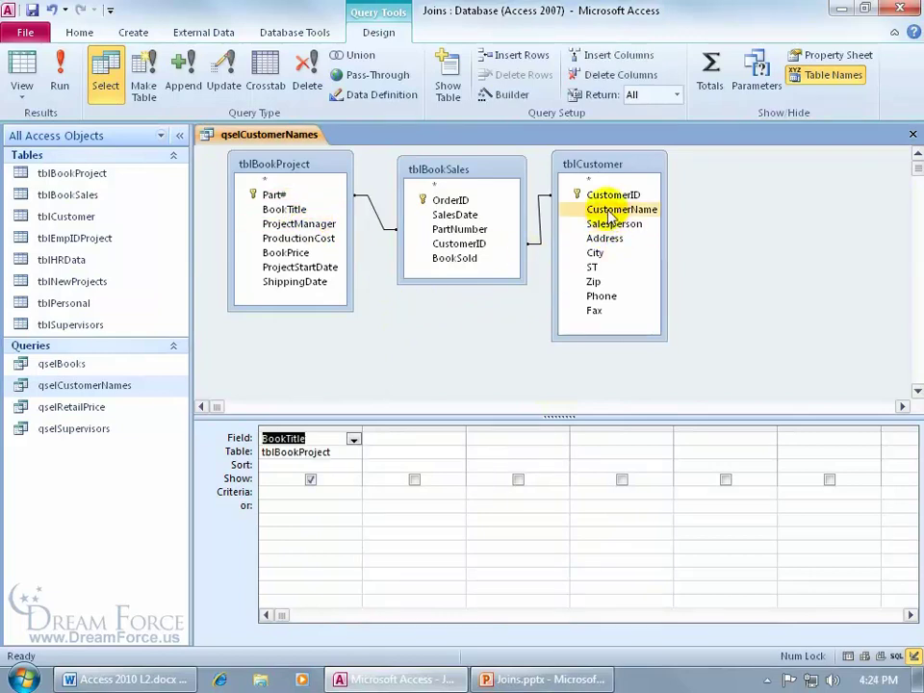
double_click(592, 209)
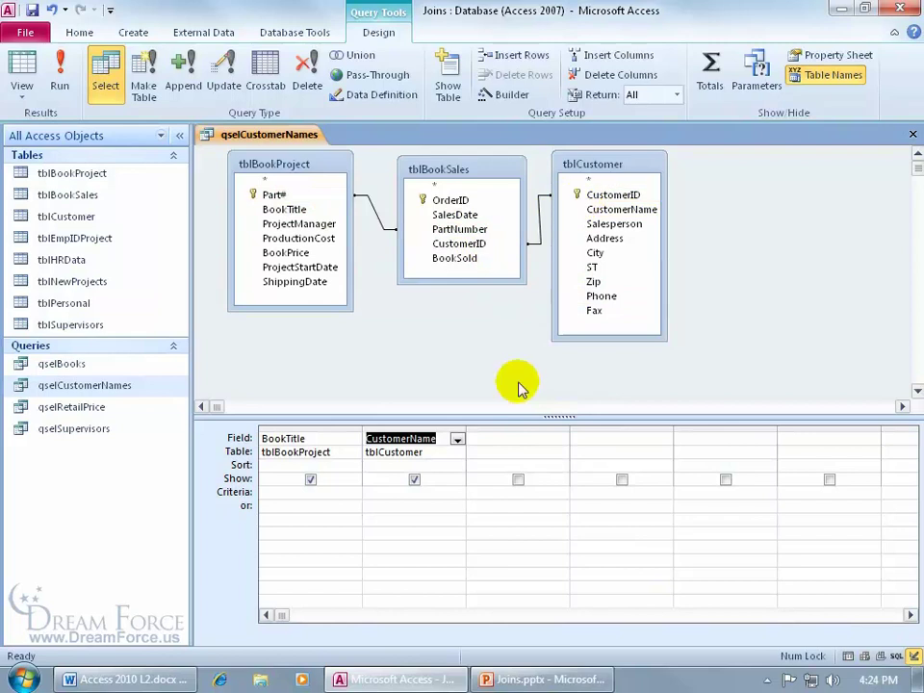
click(64, 71)
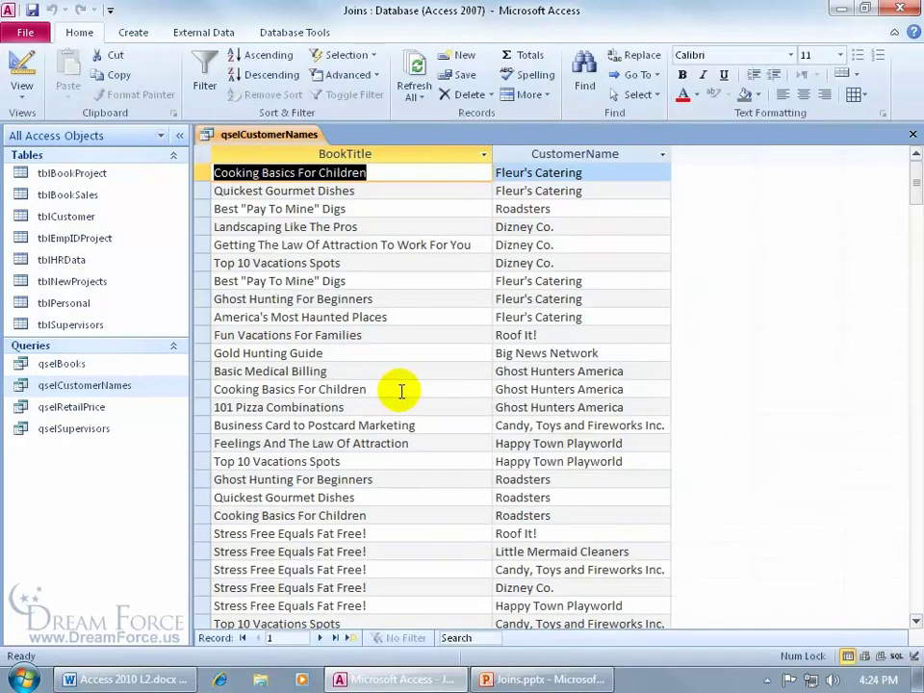